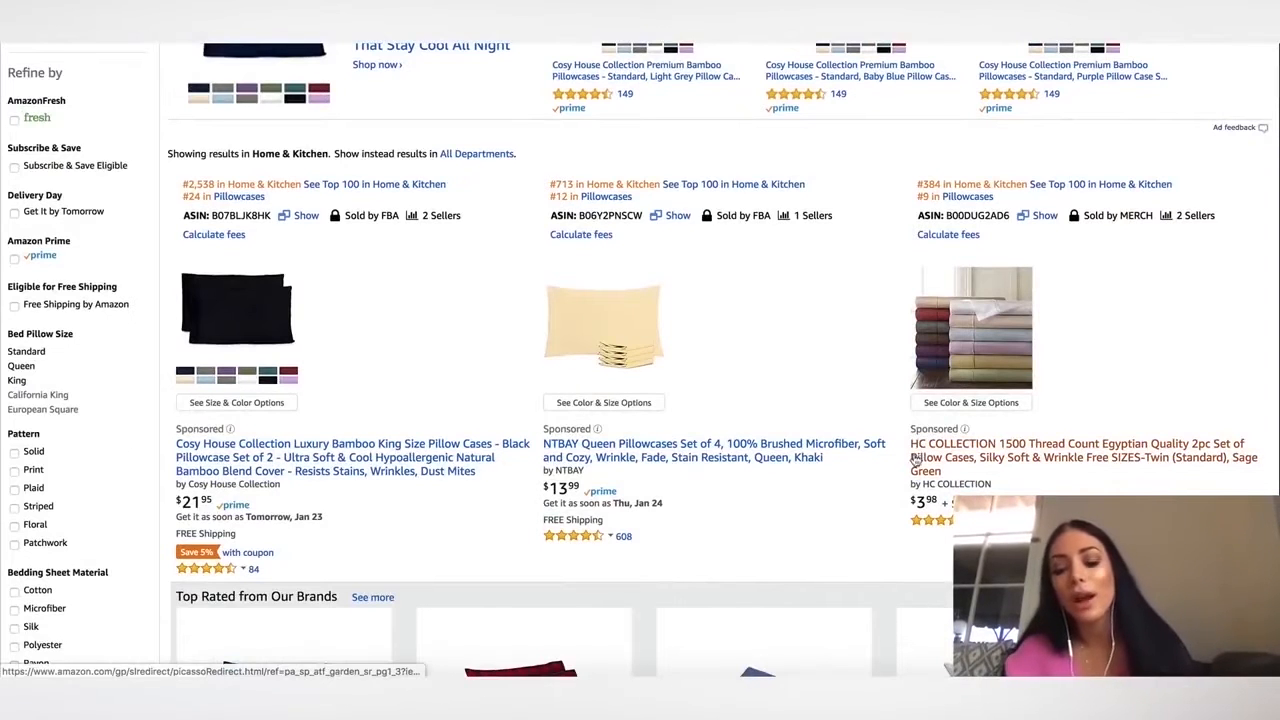
- Open the Cosy House bamboo king-size pillowcase listing and highlight its overall Best Sellers Rank in the product information
left_click(398, 461)
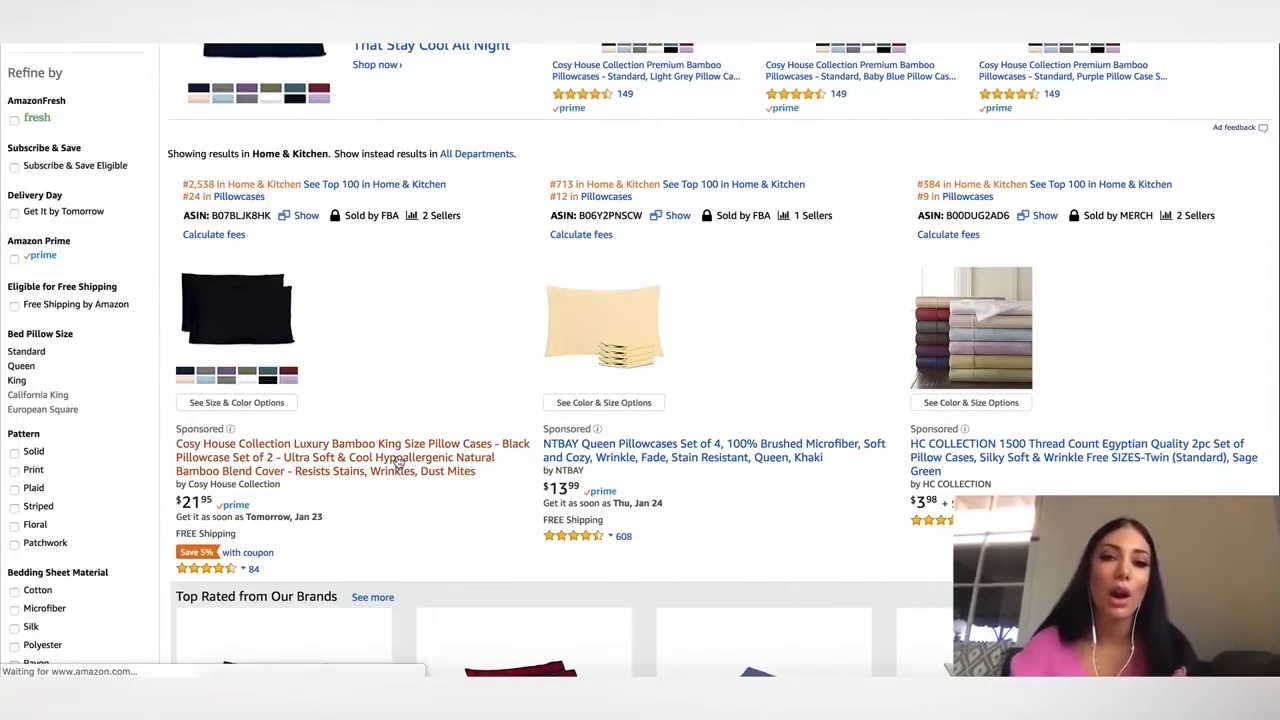
scroll(607, 411, "down", 3)
scroll(607, 411, "down", 20)
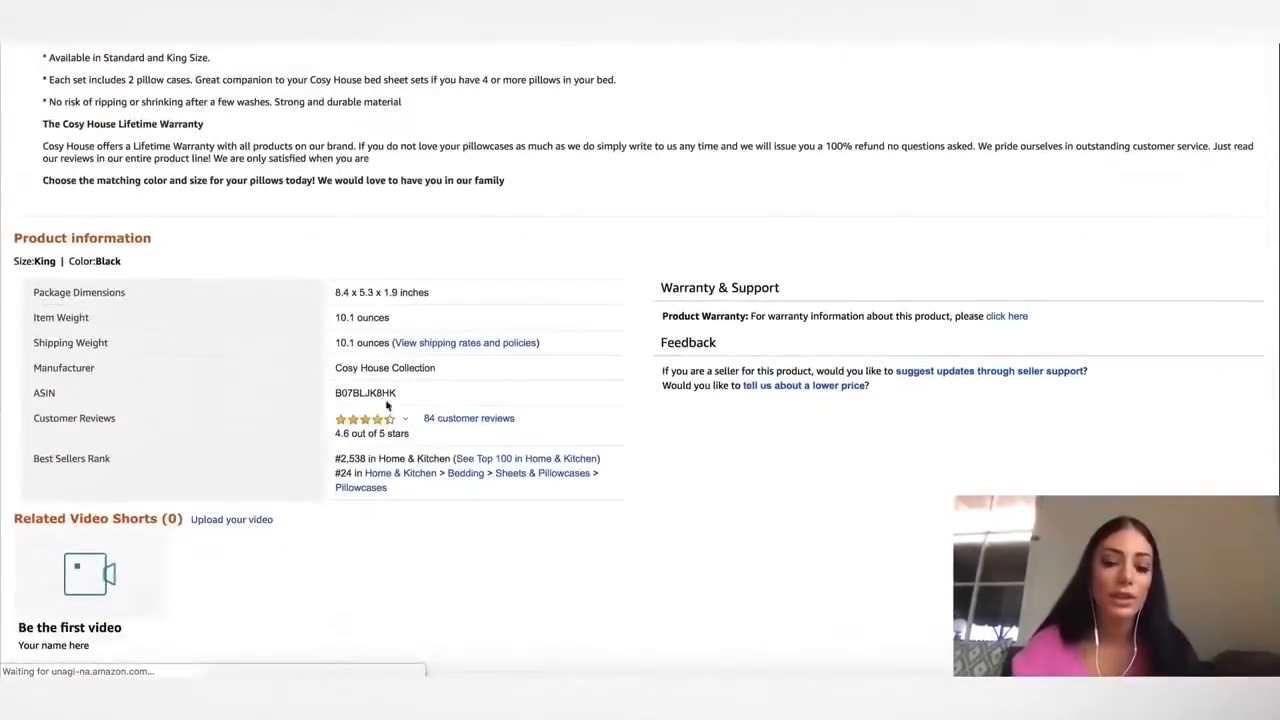
scroll(400, 408, "down", 1)
left_click_drag(335, 398, 451, 393)
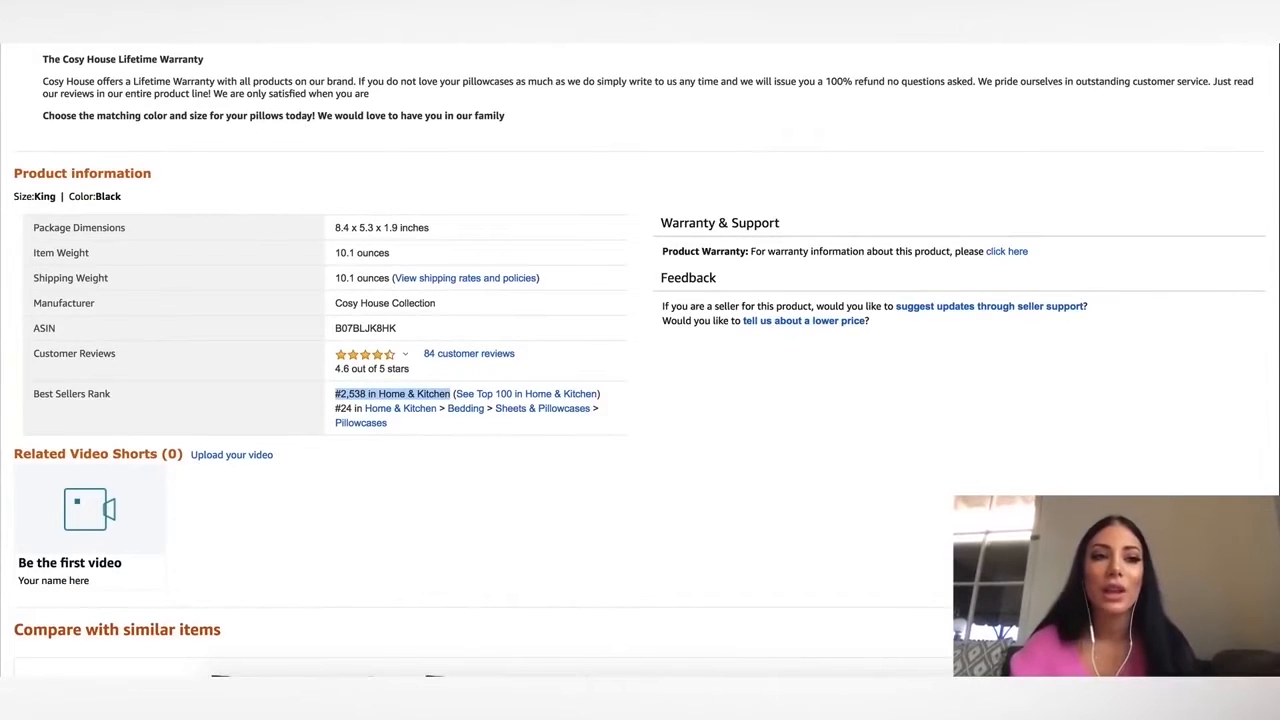
- Return to the pillow case search results and run the Helium 10 Xray product research on them
key("super+Left")
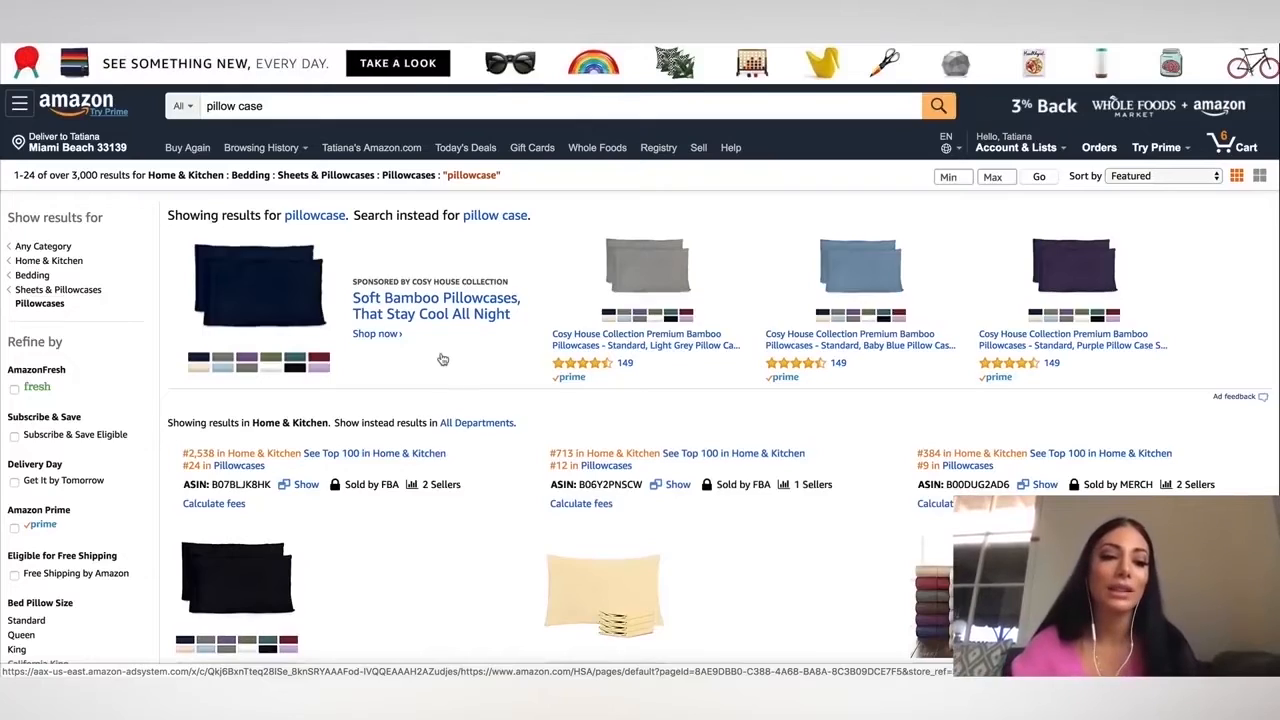
scroll(443, 359, "down", 1)
scroll(443, 359, "down", 2)
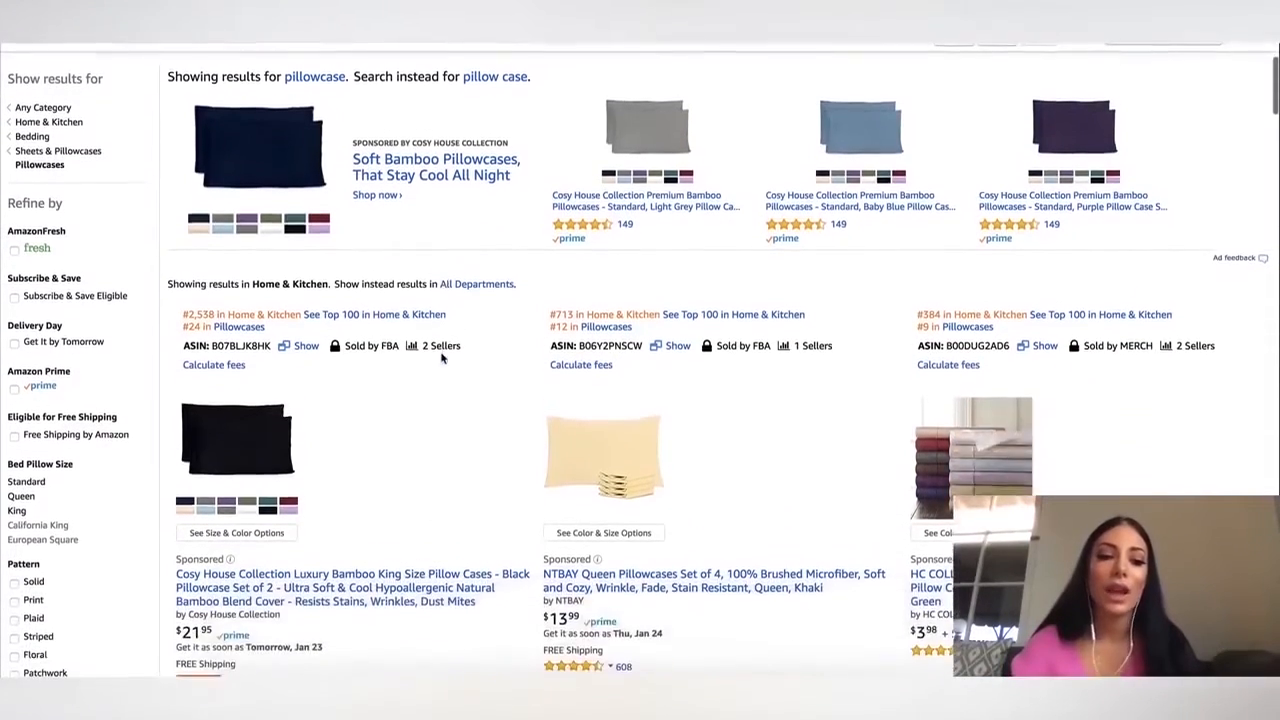
scroll(443, 359, "up", 3)
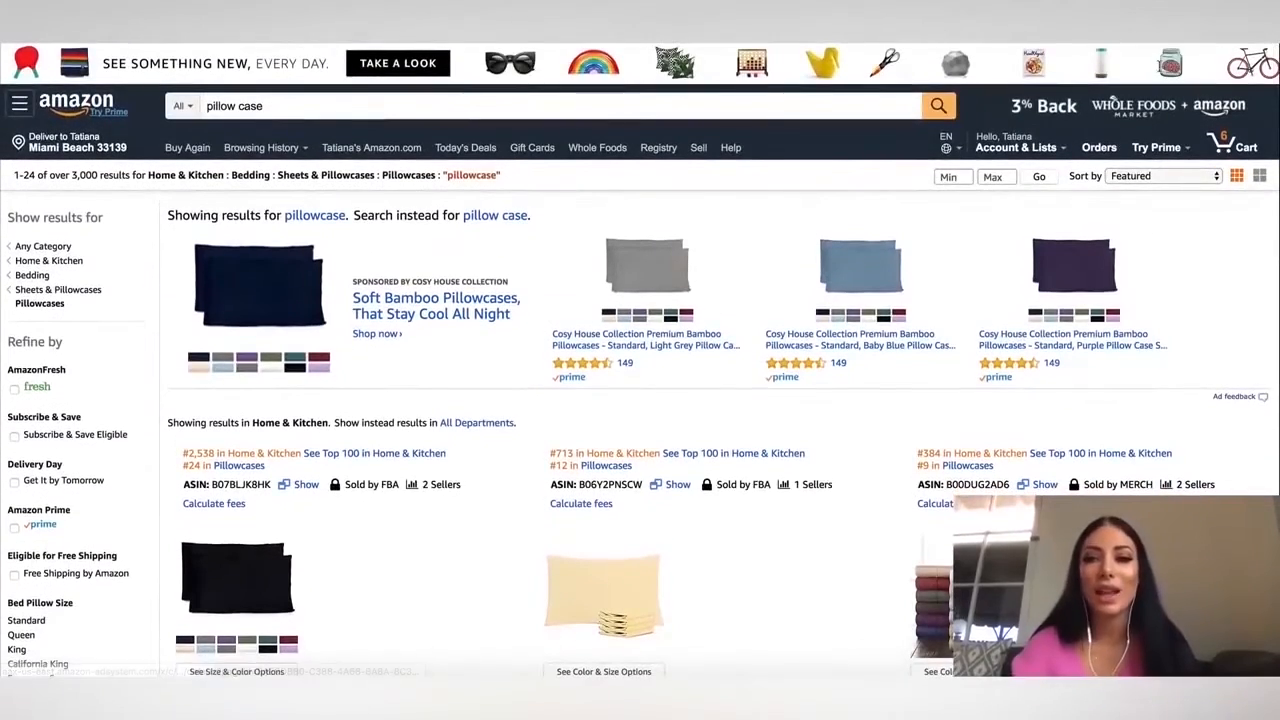
left_click(1200, 22)
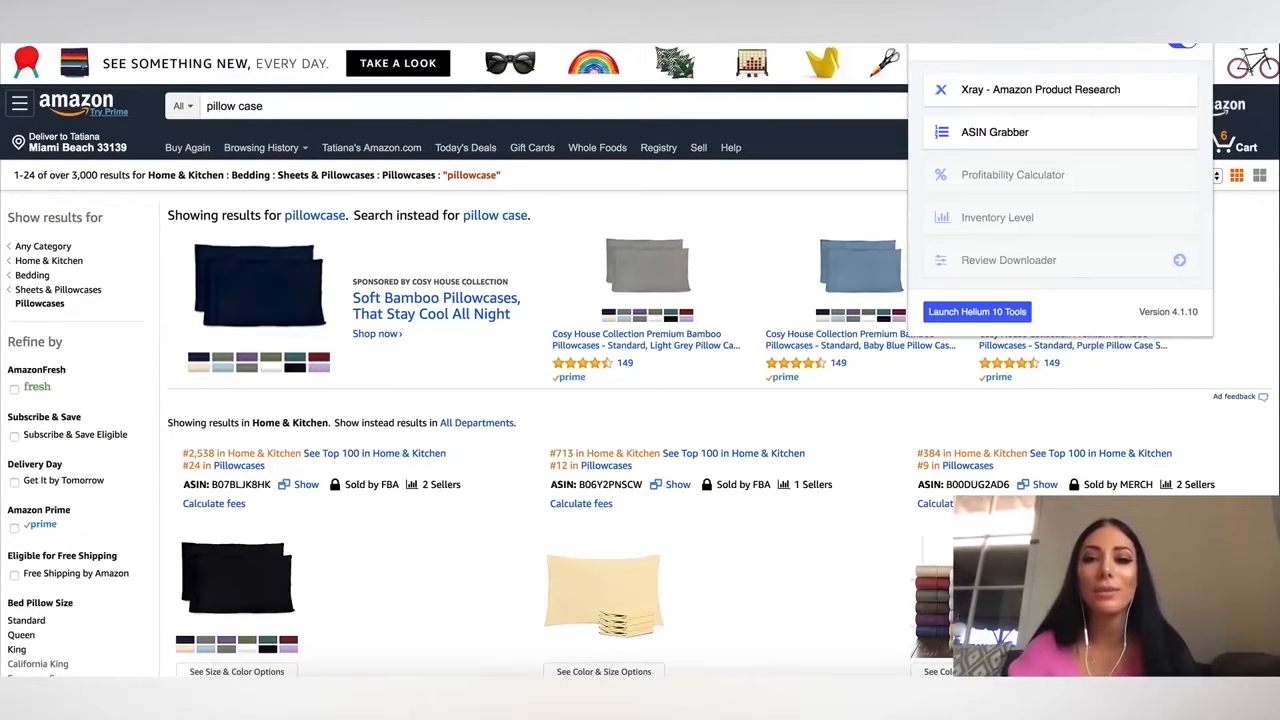
left_click(1084, 103)
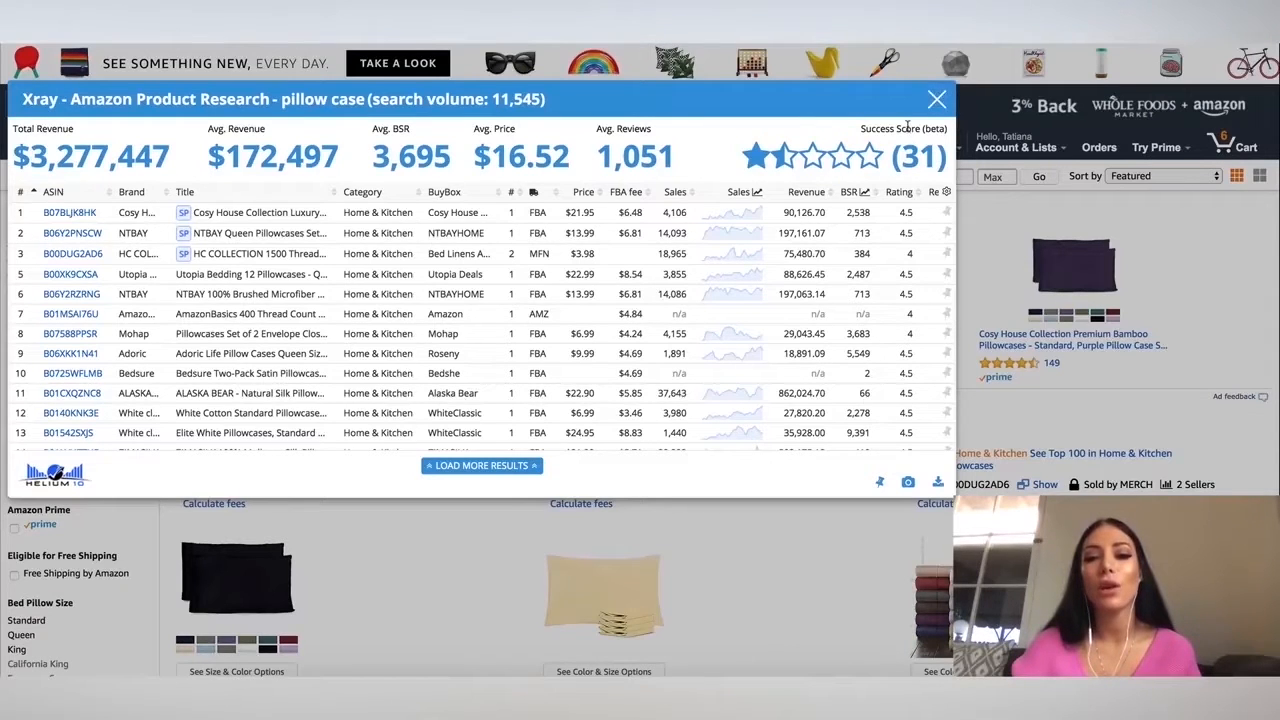
- Check the Success Score explanation in Xray and load more results into the product table
mouse_move(908, 127)
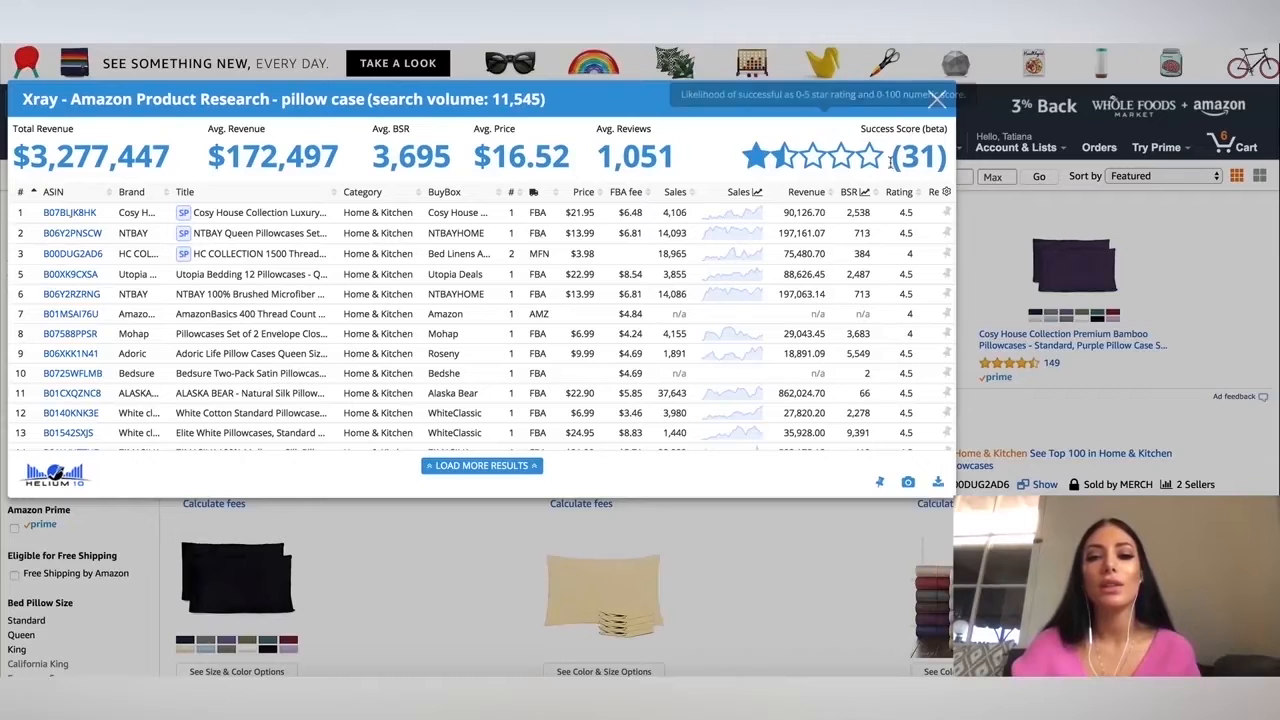
mouse_move(778, 150)
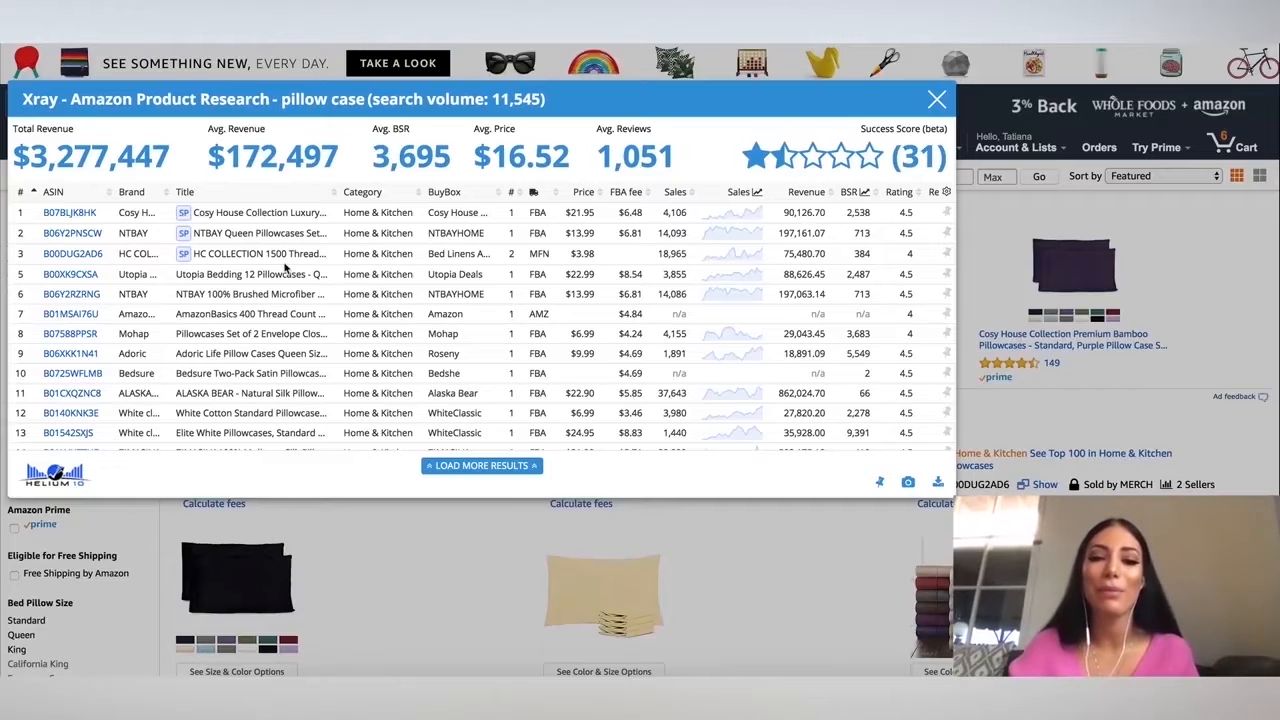
scroll(287, 268, "down", 2)
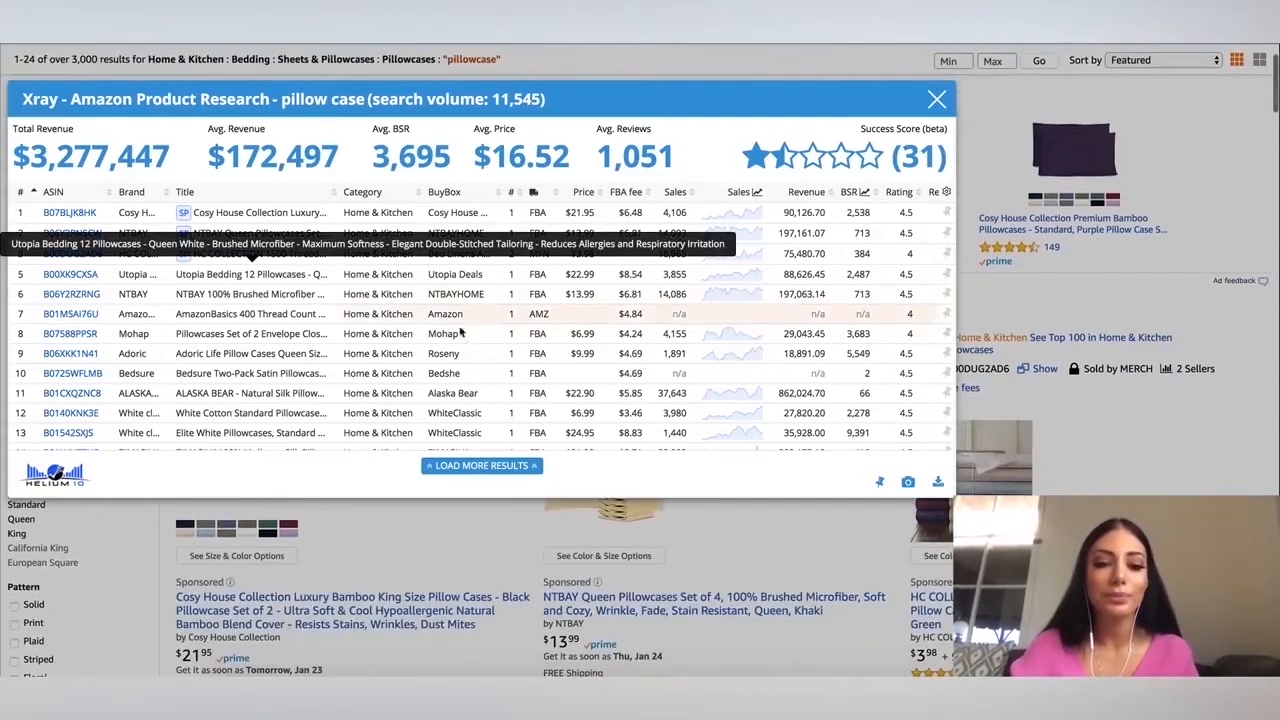
left_click(455, 466)
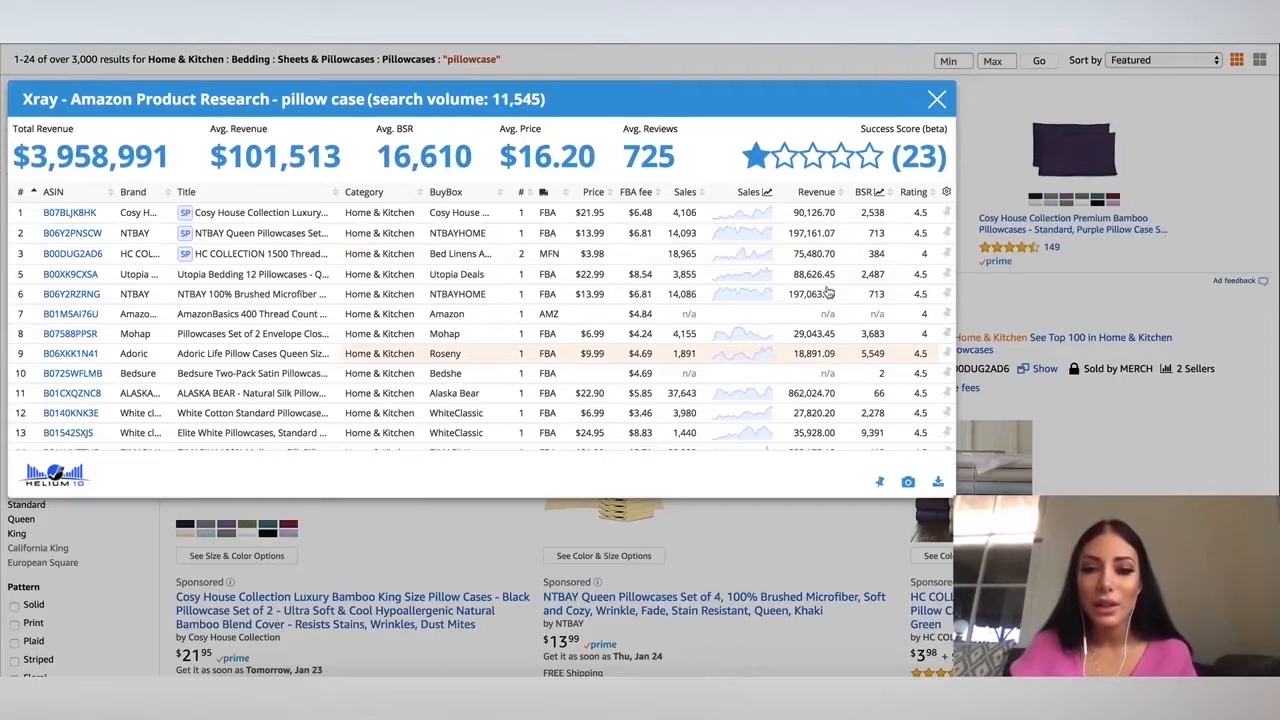
- Examine the revenue, rating and review count columns across the pillowcase products in the Xray table
scroll(830, 287, "right", 2)
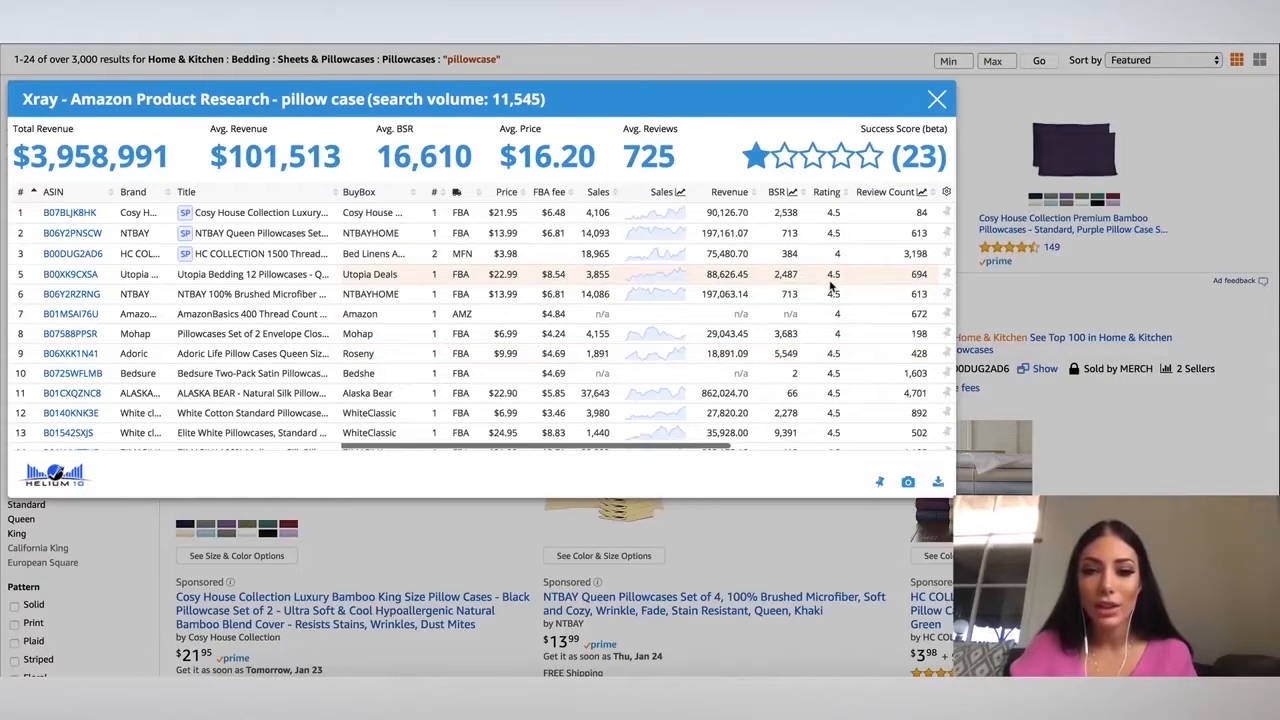
scroll(830, 287, "right", 1)
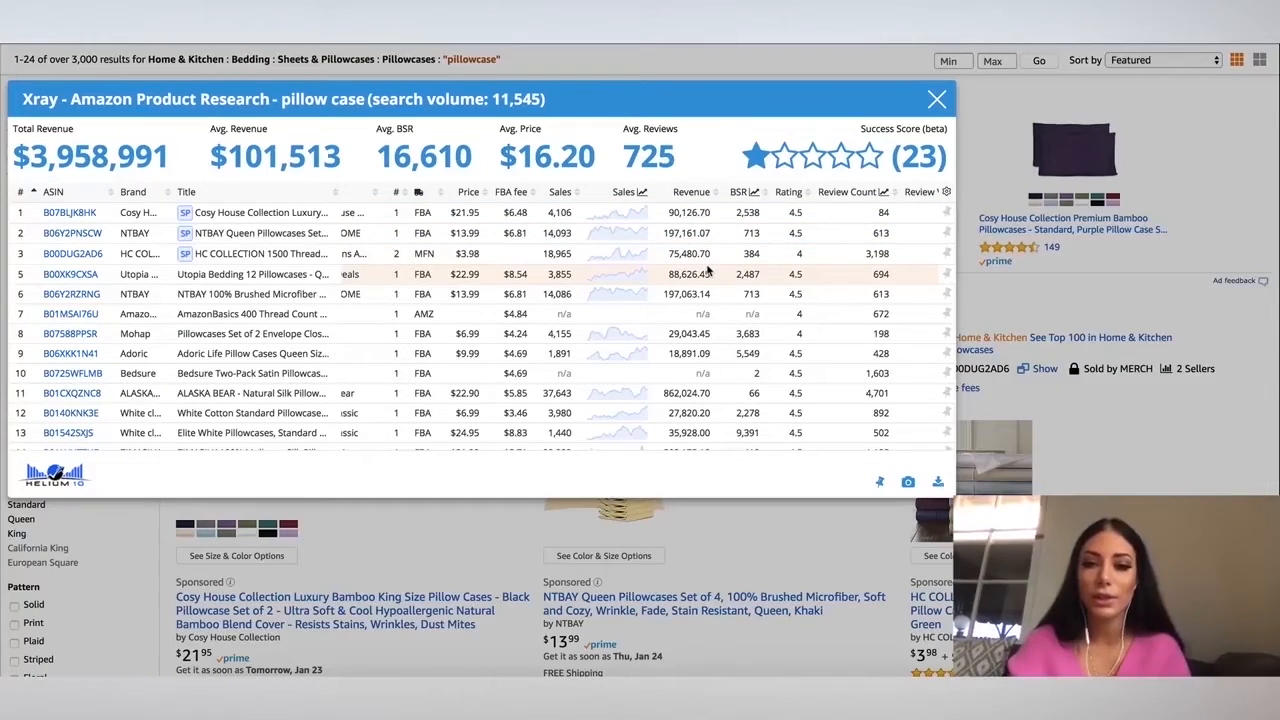
scroll(707, 264, "down", 1)
scroll(707, 264, "down", 2)
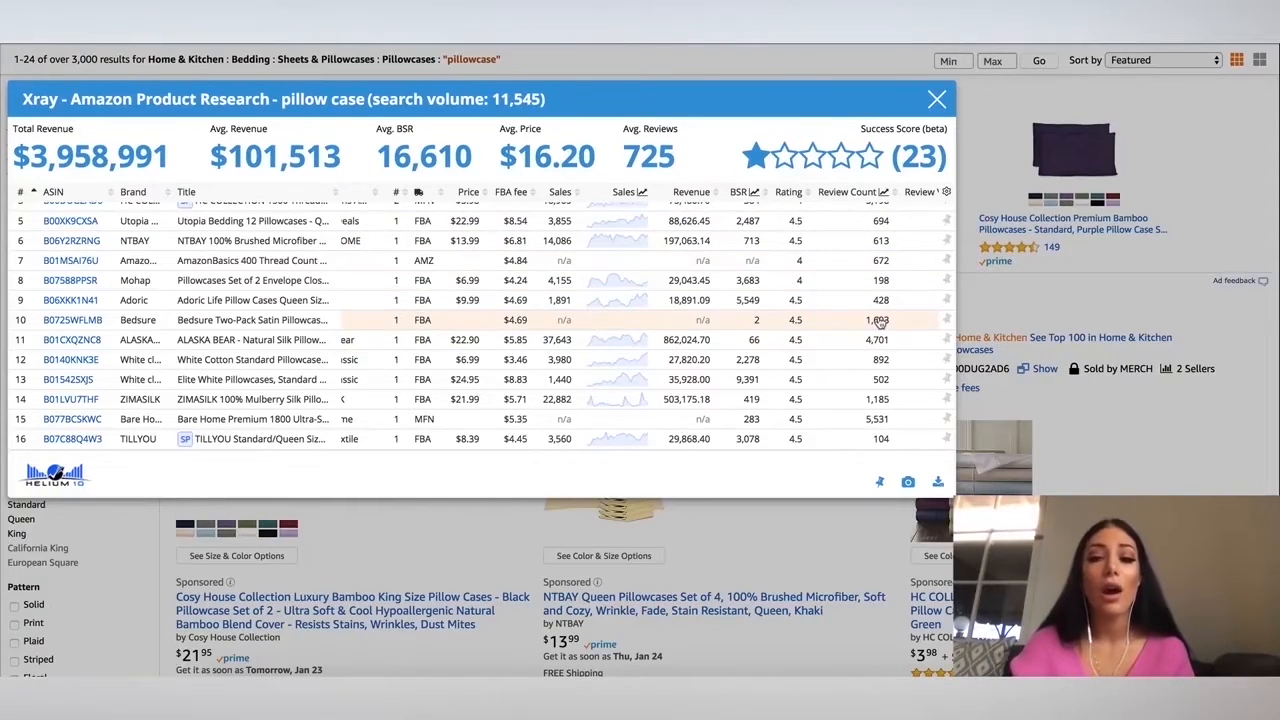
scroll(878, 320, "down", 2)
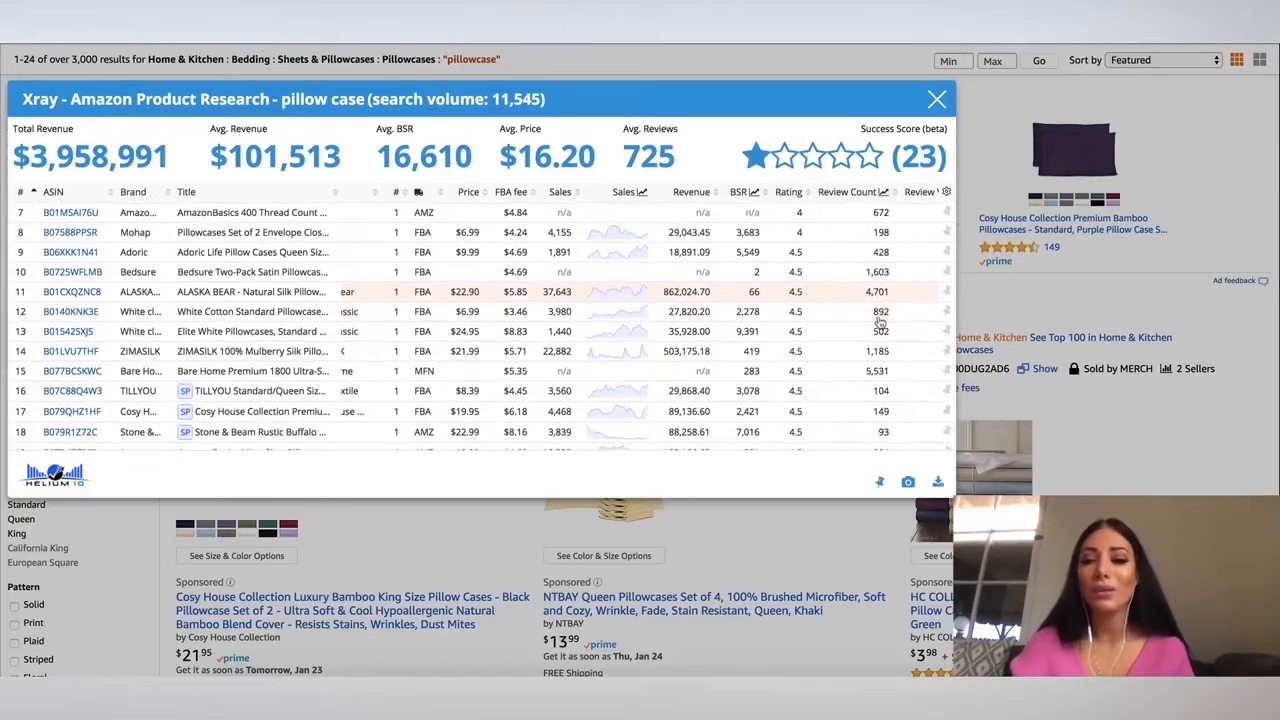
scroll(880, 320, "down", 1)
scroll(880, 320, "down", 1)
scroll(880, 320, "down", 1)
scroll(880, 324, "down", 1)
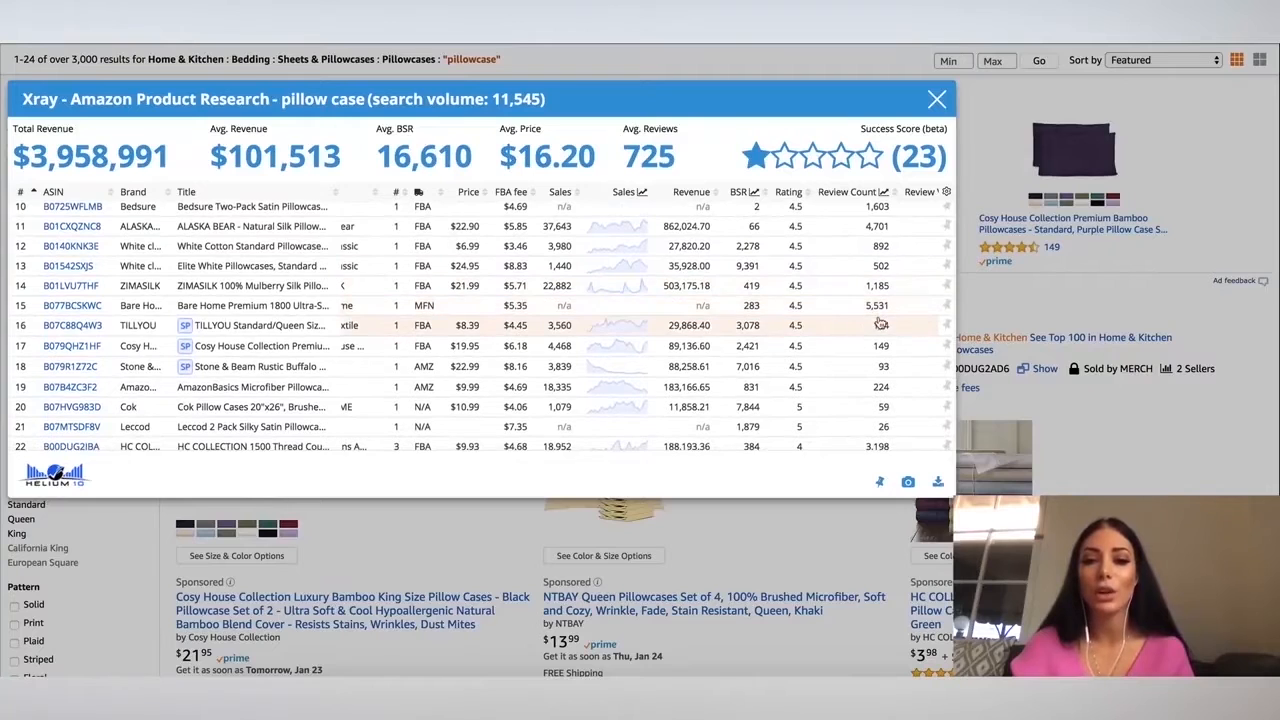
- Highlight the revenue of the ZIMASILK mulberry silk pillowcase, preview the product and look through the following rows
scroll(880, 320, "down", 1)
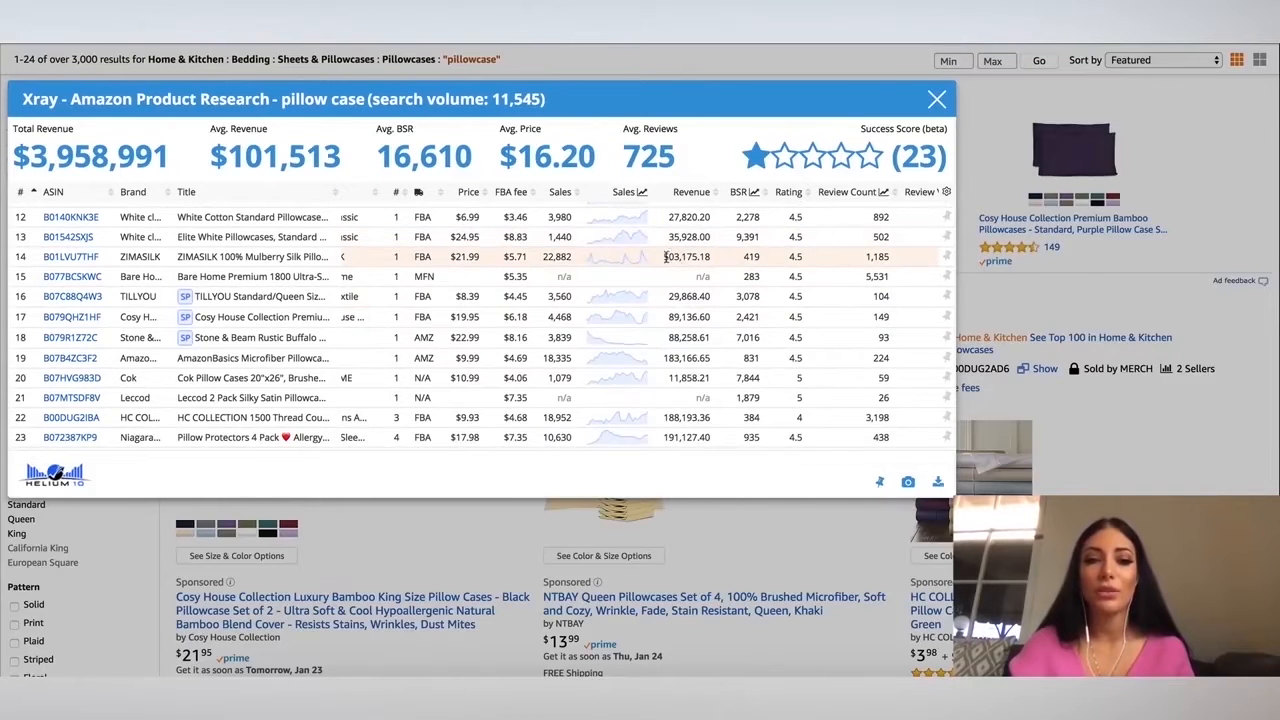
left_click_drag(665, 256, 712, 257)
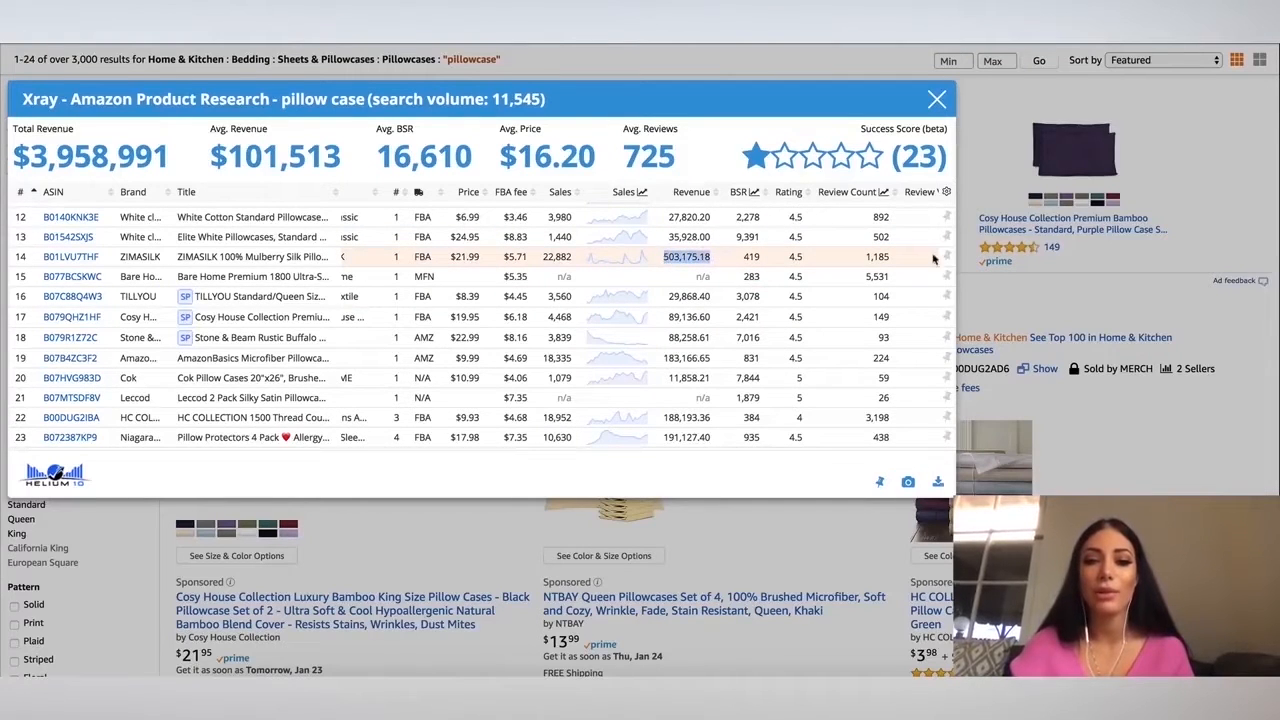
mouse_move(88, 258)
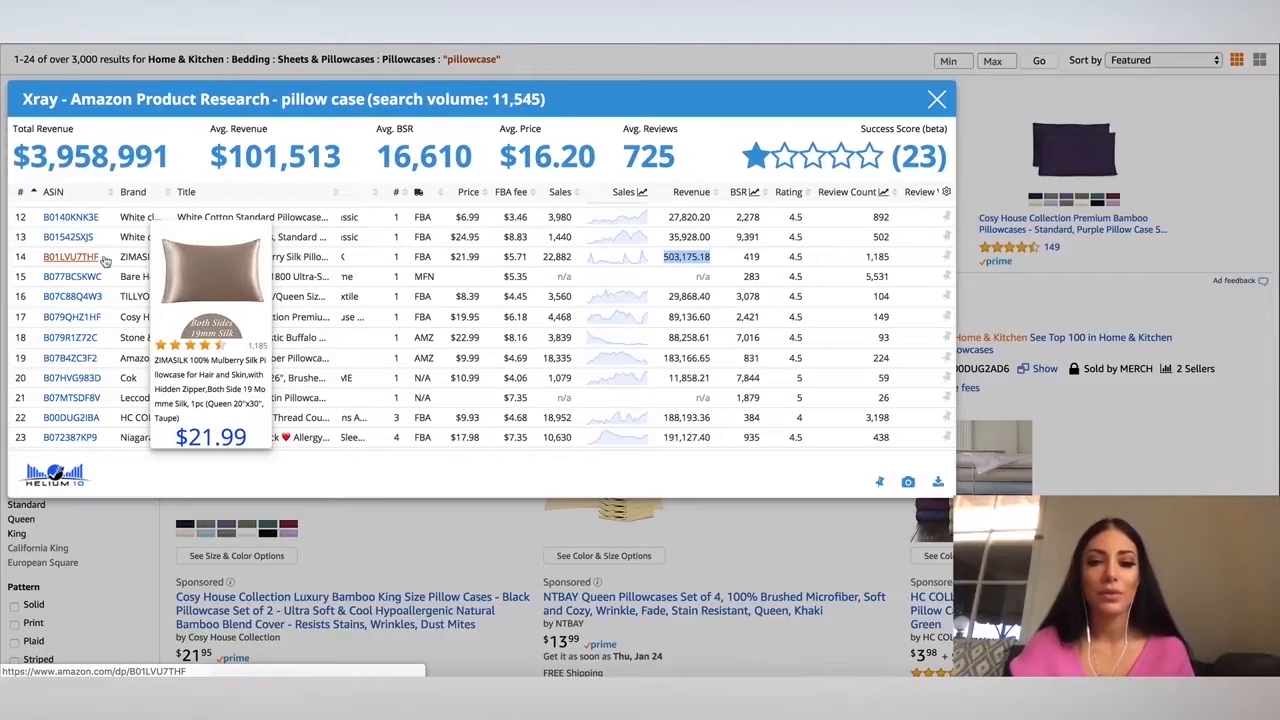
scroll(549, 343, "down", 1)
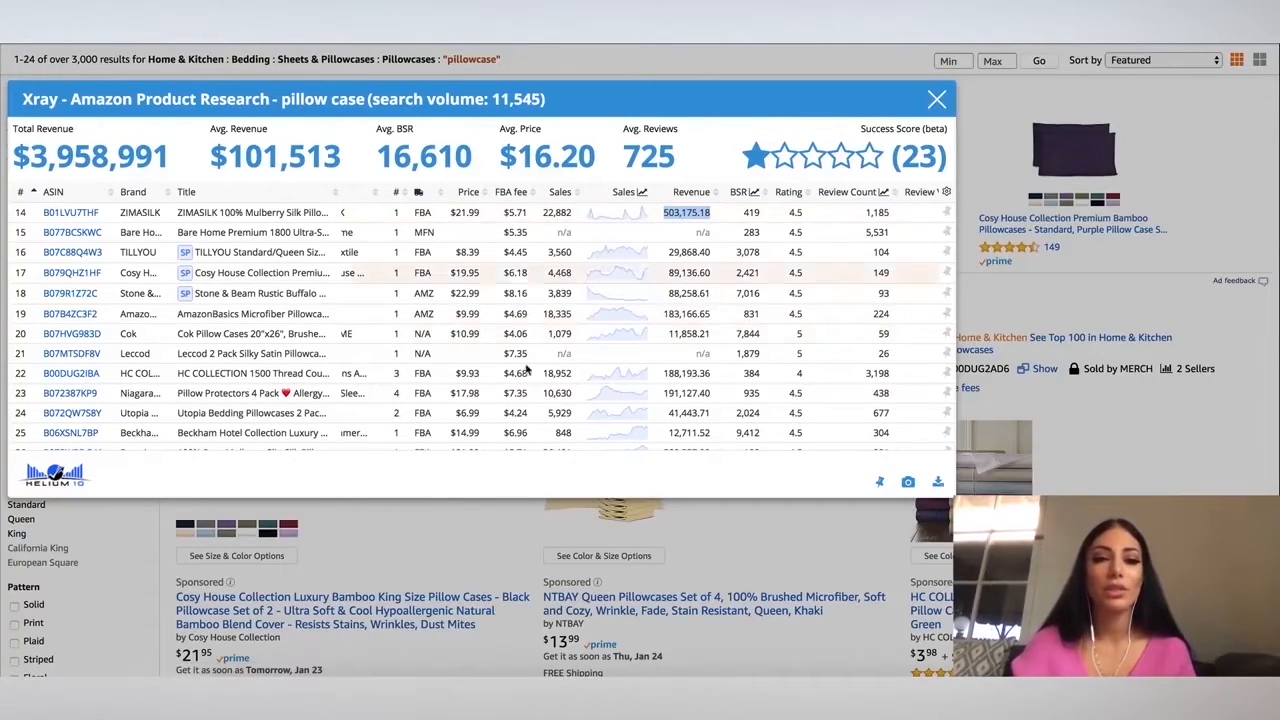
scroll(820, 334, "down", 1)
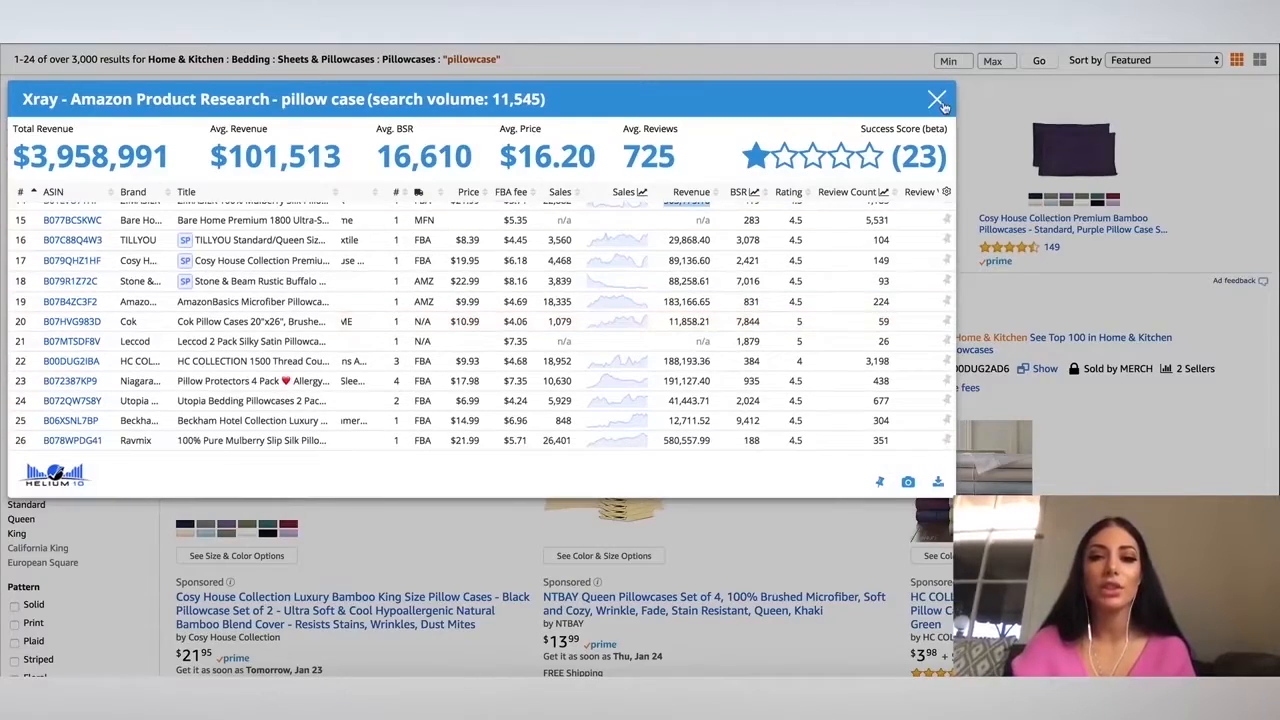
- Close the Xray research and look over the pillow case listings on the results page
left_click(936, 99)
scroll(557, 374, "down", 4)
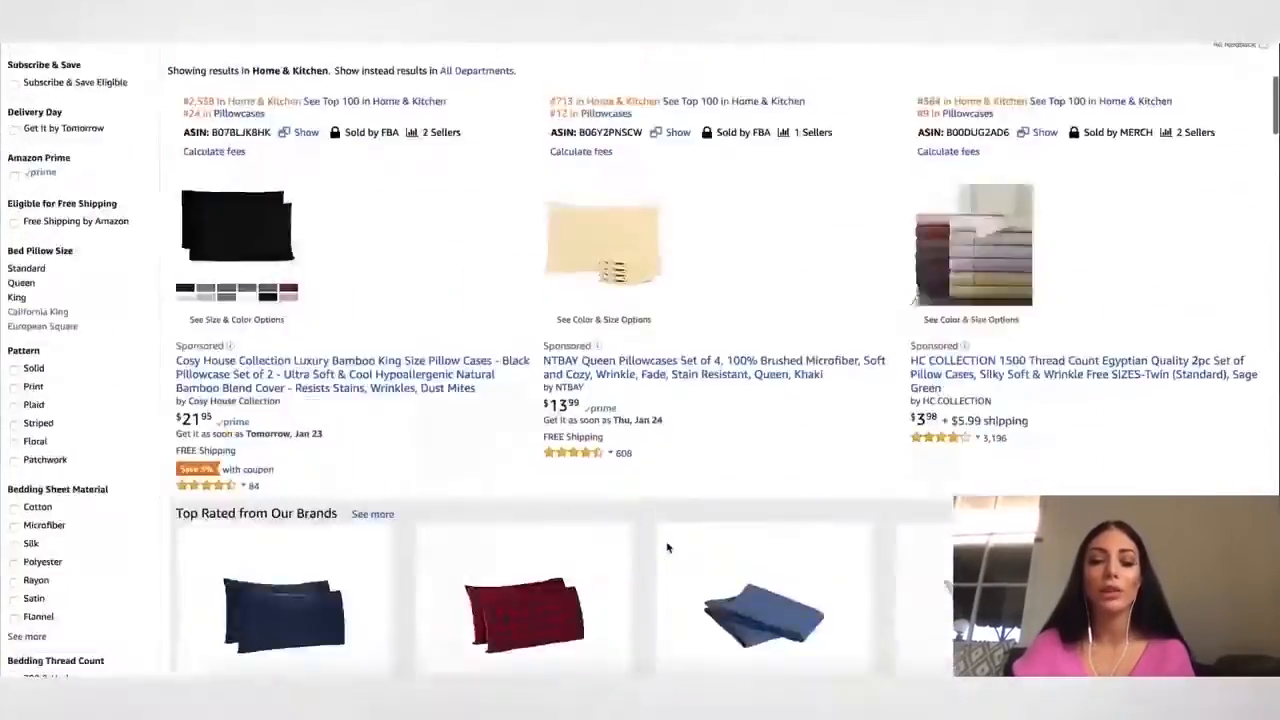
scroll(668, 547, "up", 4)
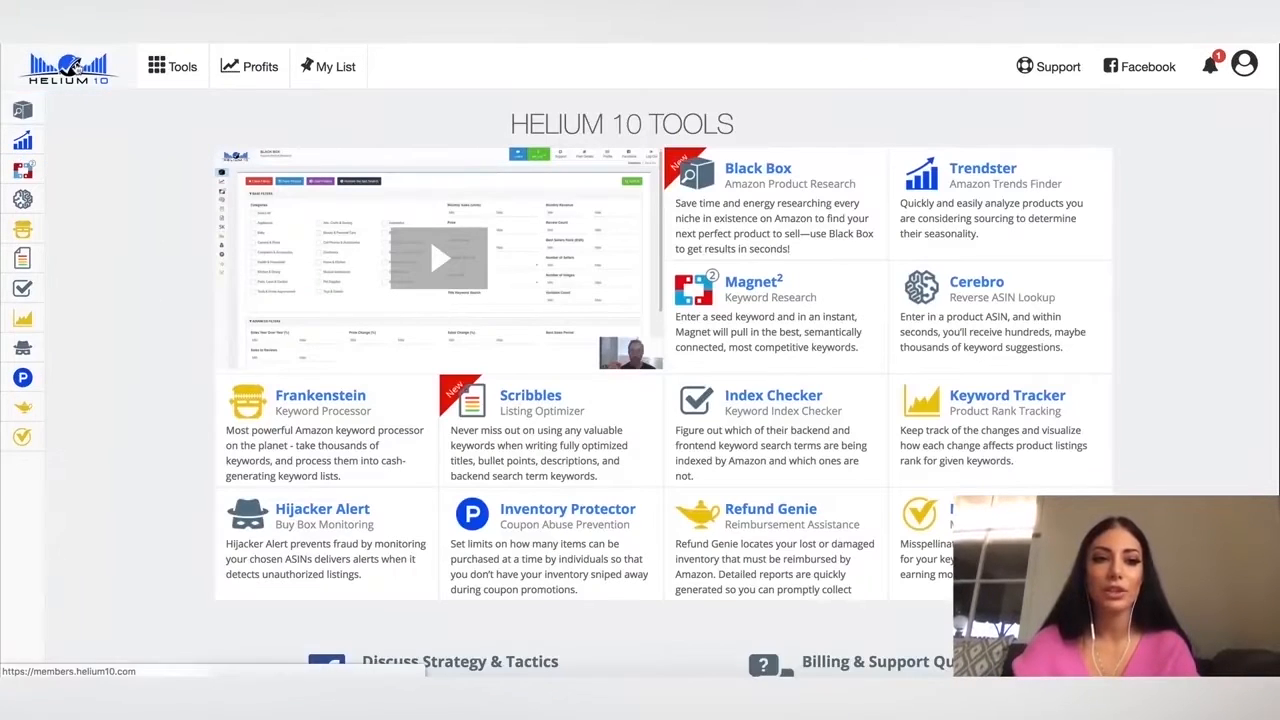
- Switch to the Helium 10 tools page and open the Black Box product research tool
left_click(72, 66)
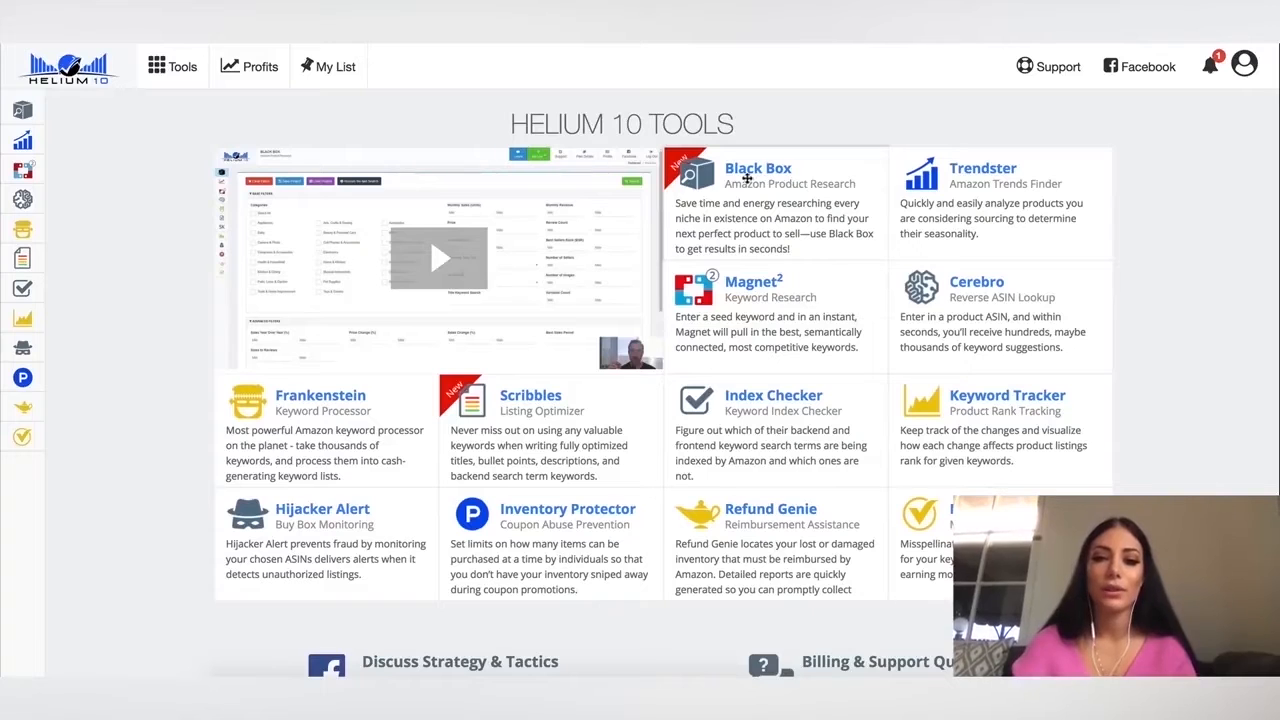
mouse_move(12, 113)
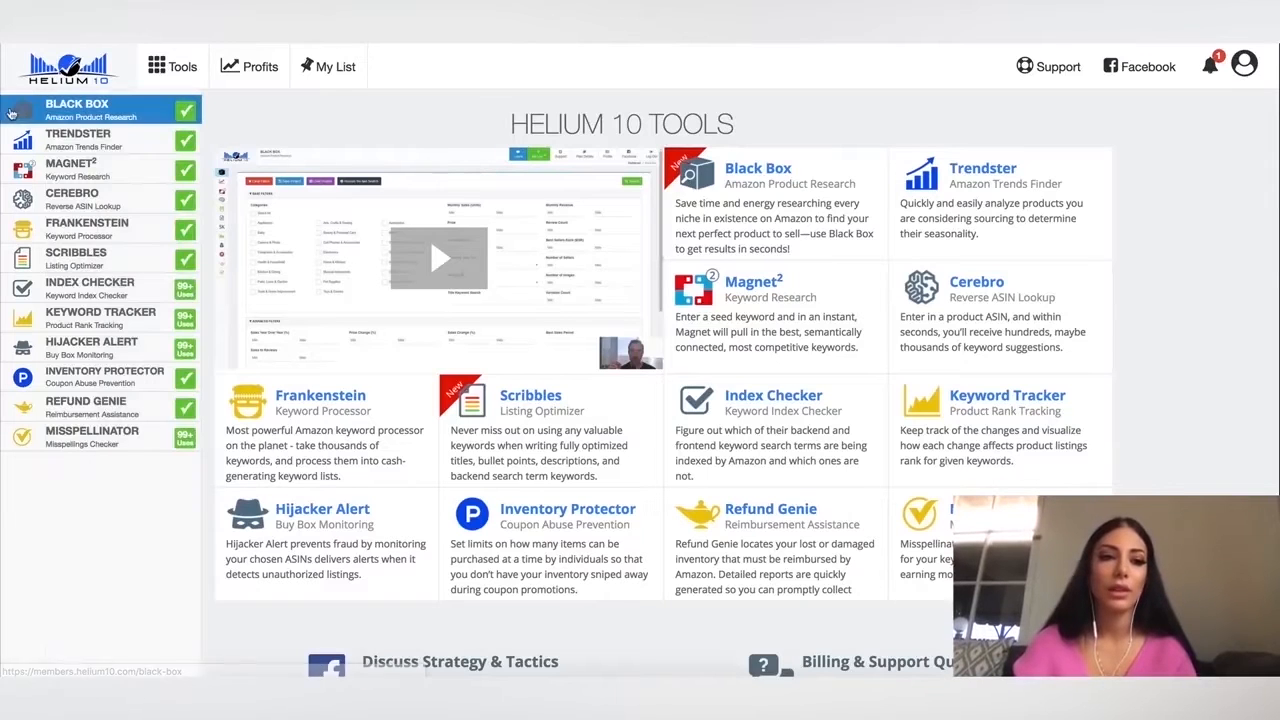
left_click(77, 116)
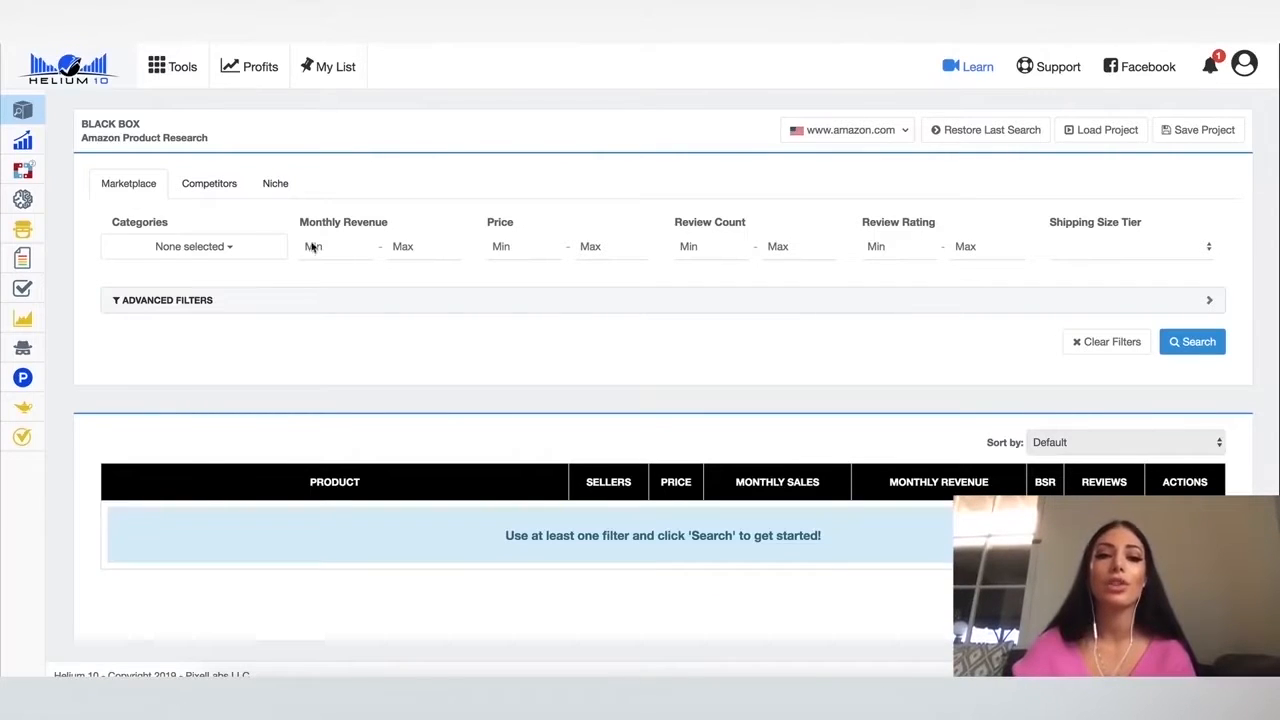
- Restrict the Black Box marketplace search to the Beauty & Personal Care category
mouse_move(22, 150)
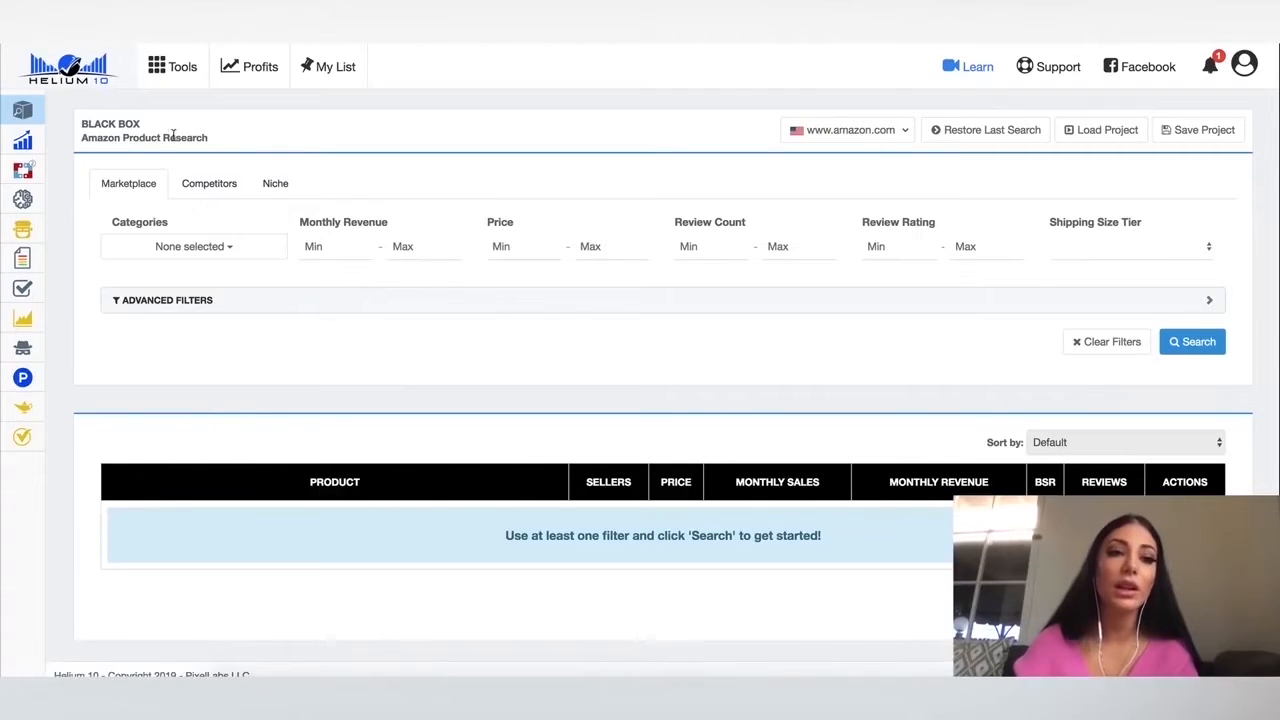
left_click(227, 255)
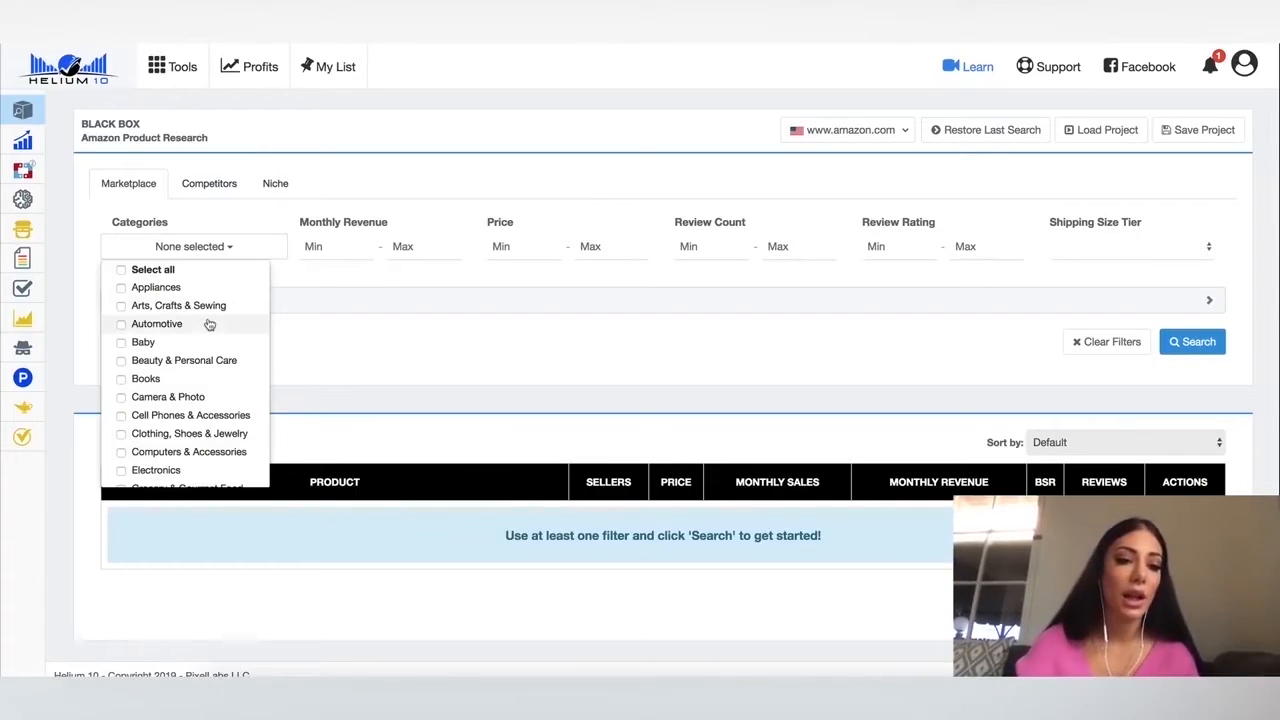
scroll(186, 437, "down", 1)
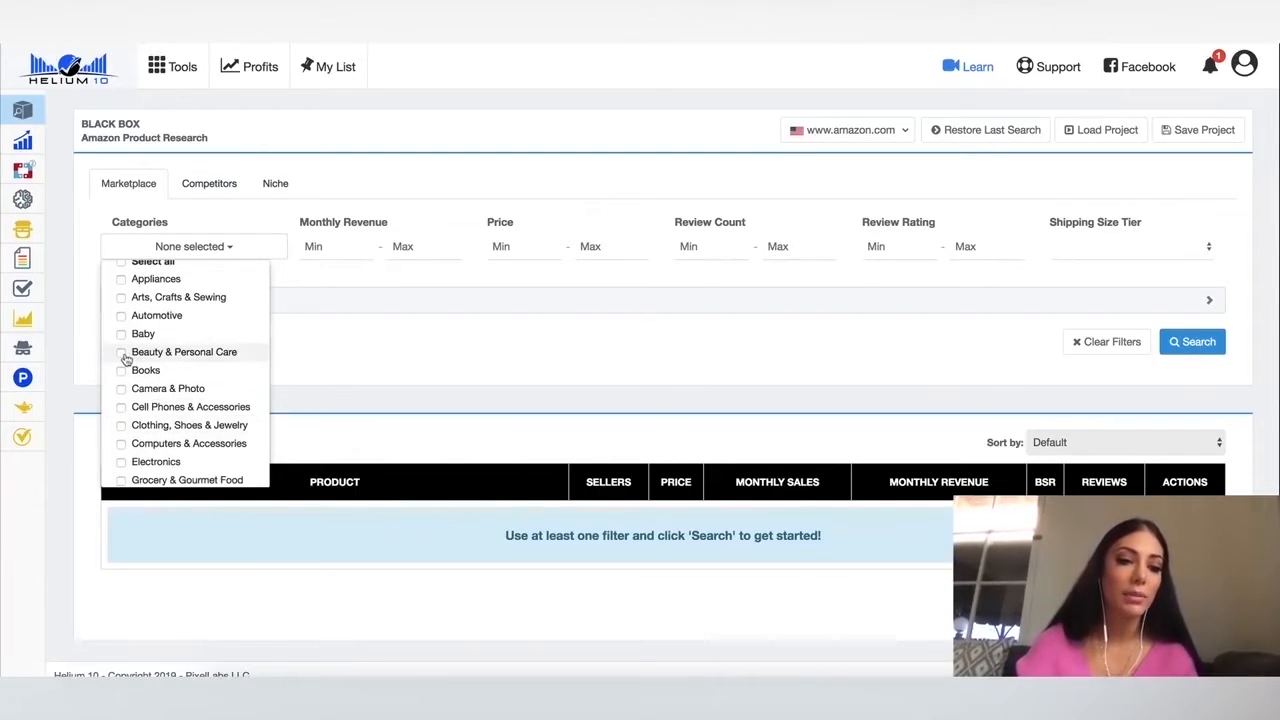
left_click(123, 354)
left_click(348, 248)
left_click(402, 249)
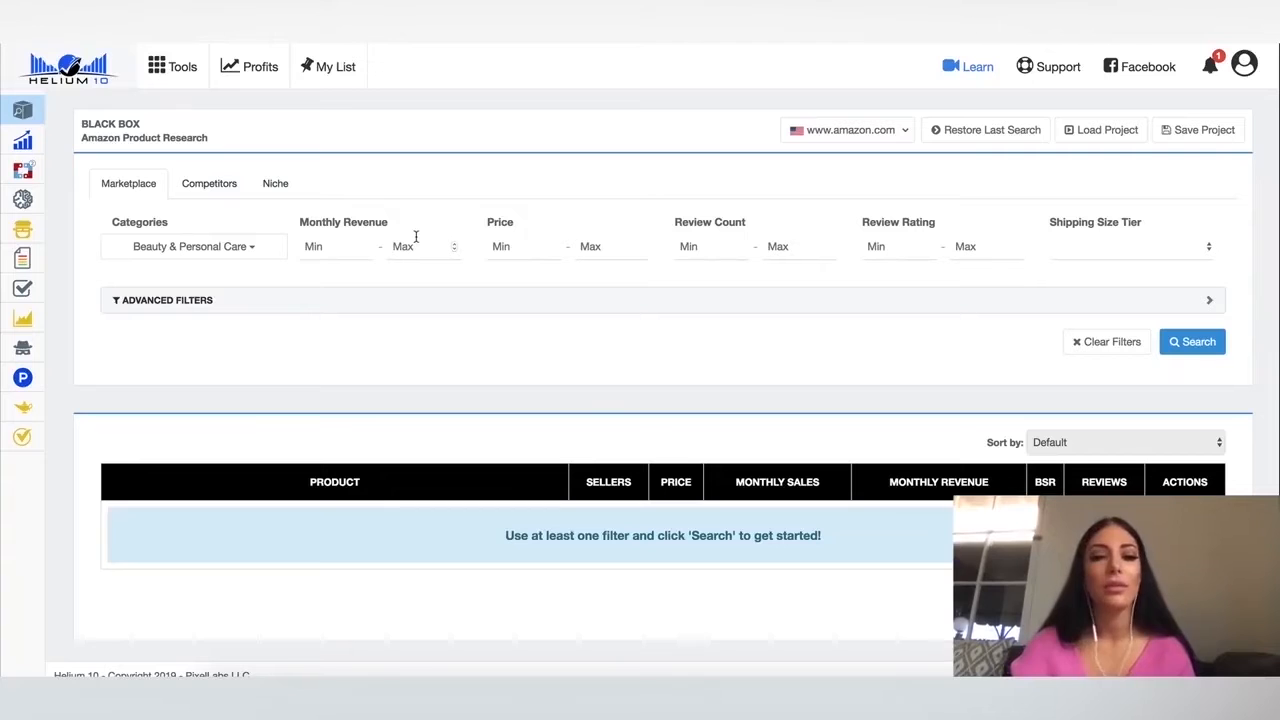
- Set the price filter to a range of 19 to 60 and the maximum review count to 300
left_click(544, 247)
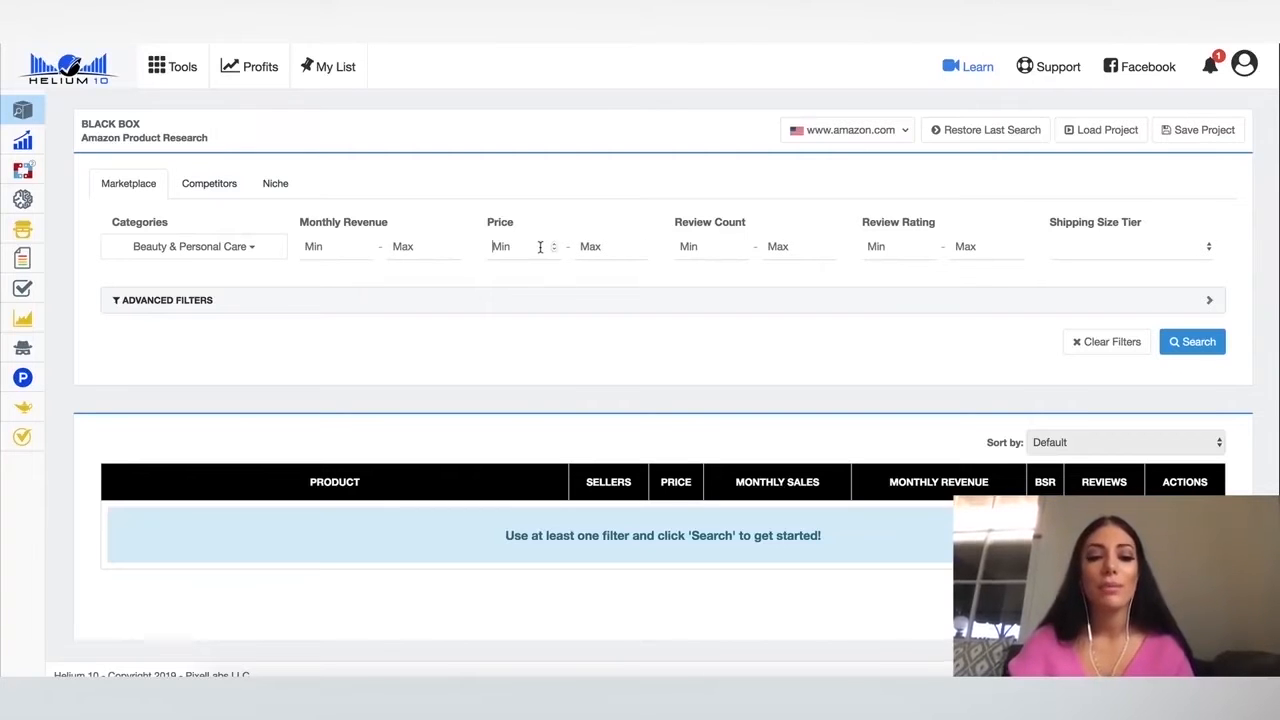
type("09")
key("BackSpace")
key("BackSpace")
type("19")
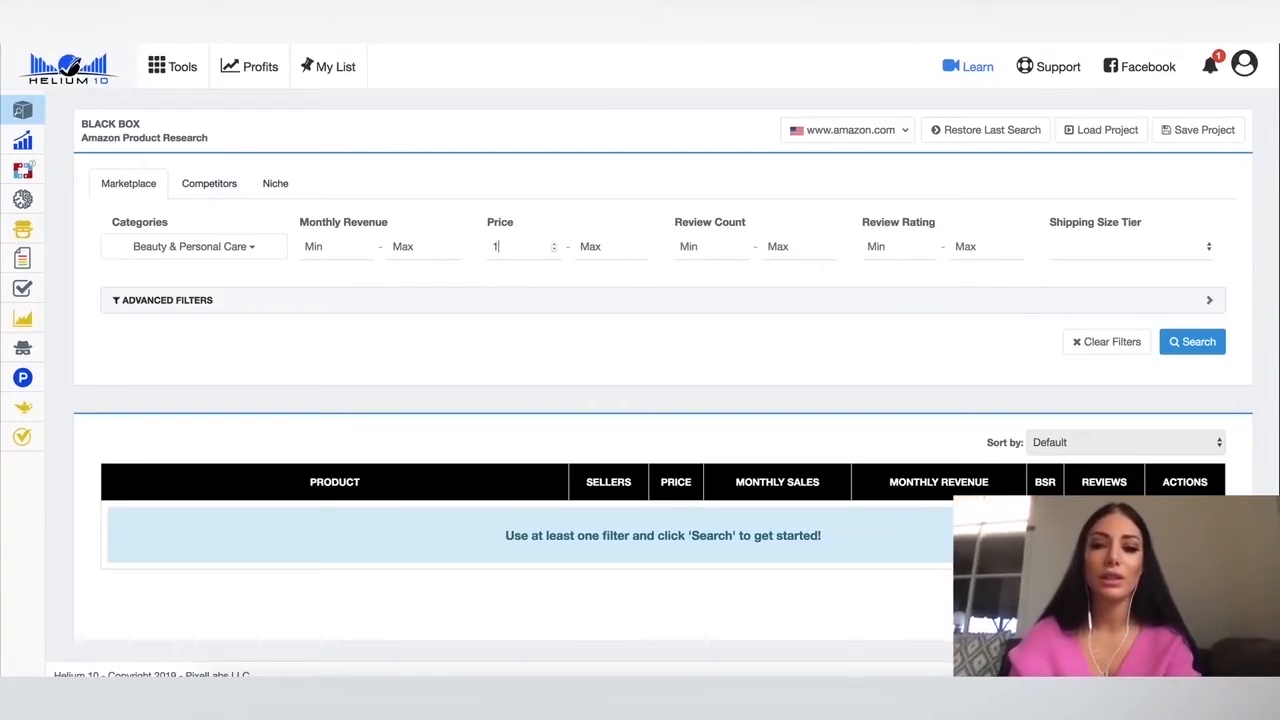
left_click(593, 250)
type("60")
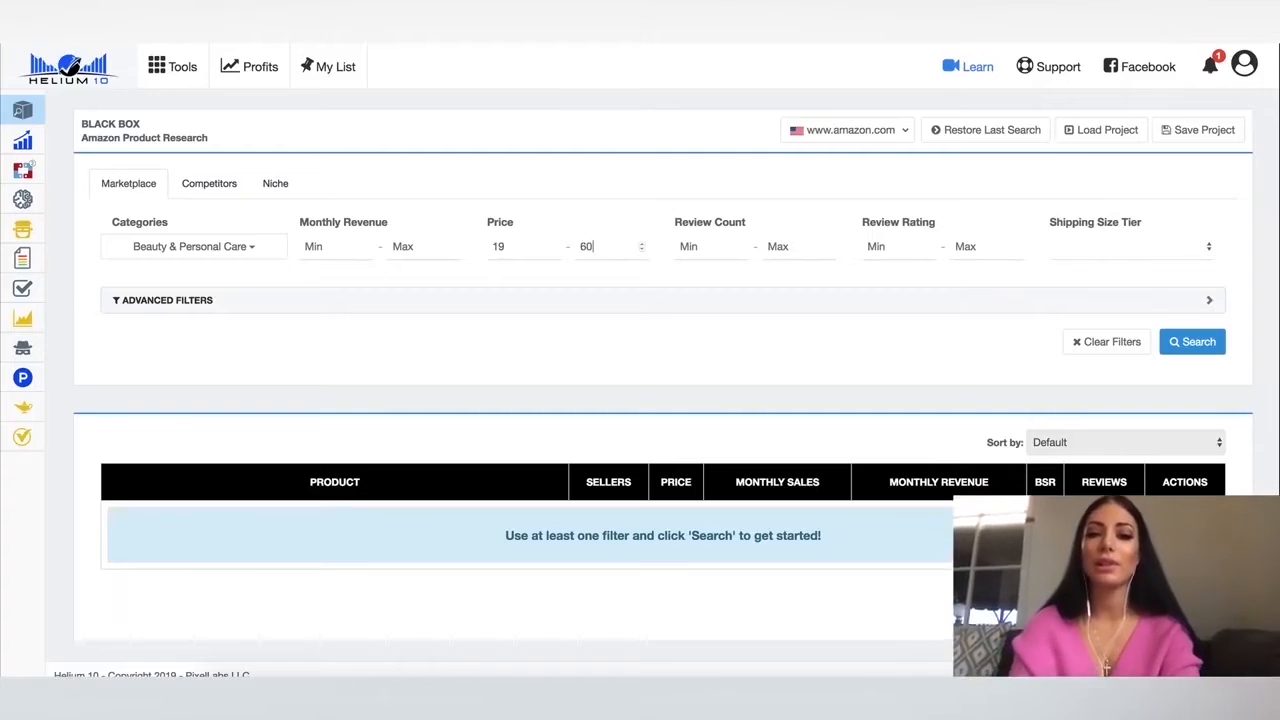
left_click(779, 247)
type("300")
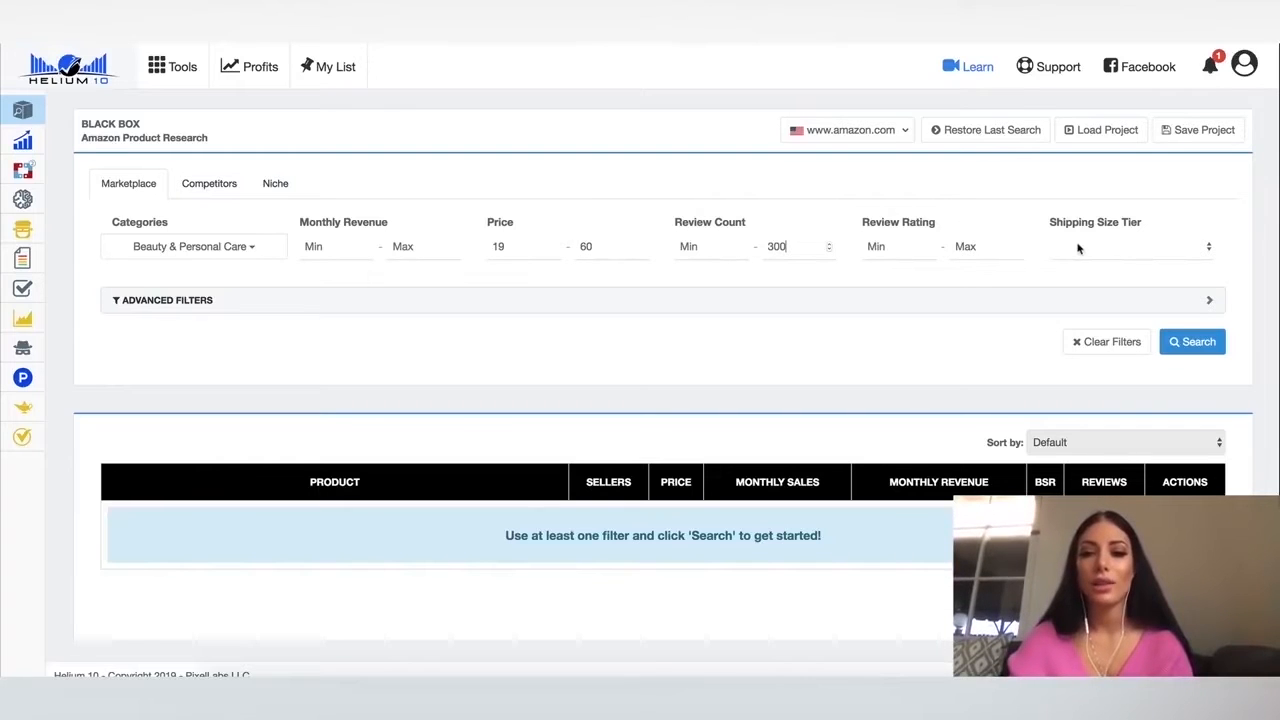
- Set the shipping size tier filter to Standard Size and expand the advanced filters
left_click(1146, 248)
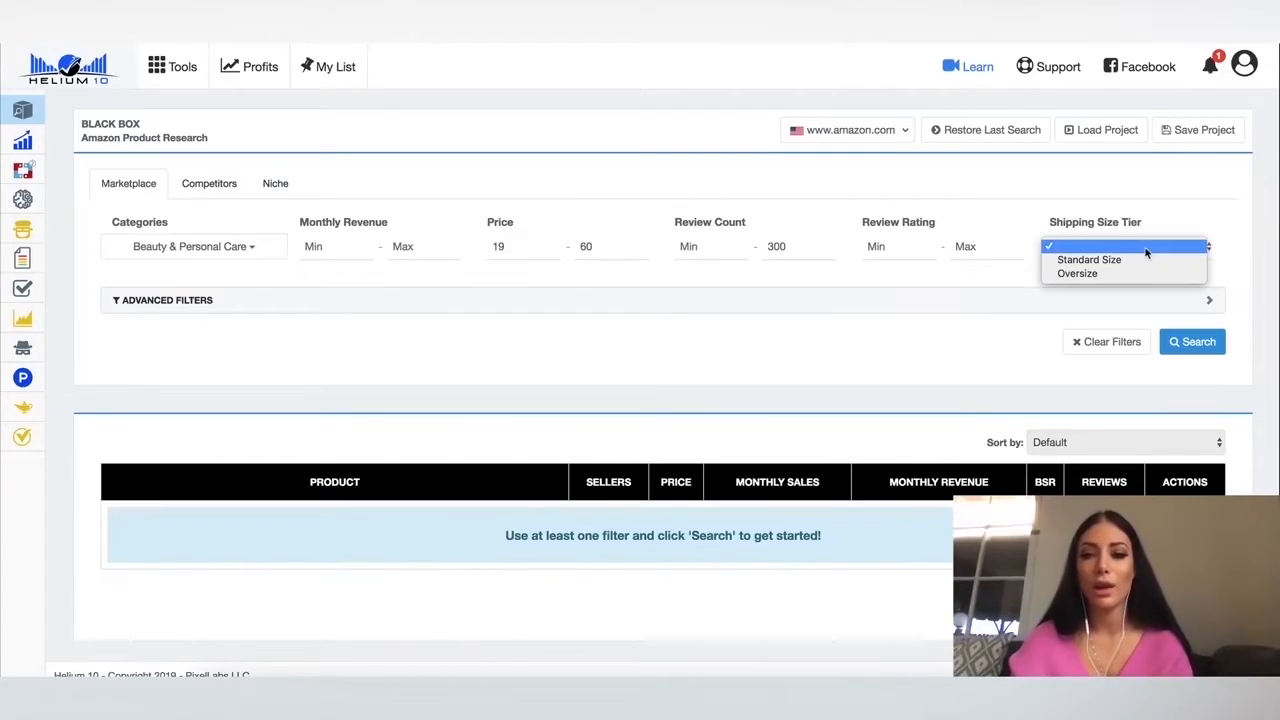
left_click(1144, 262)
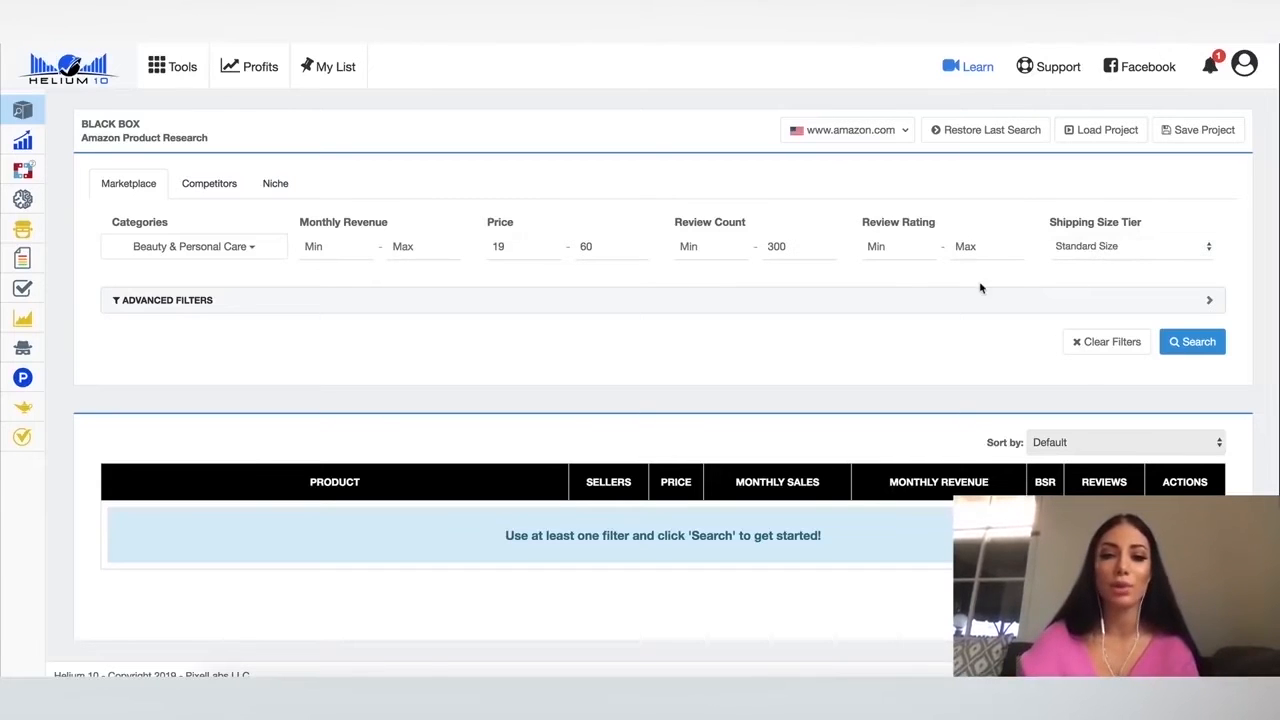
left_click(160, 299)
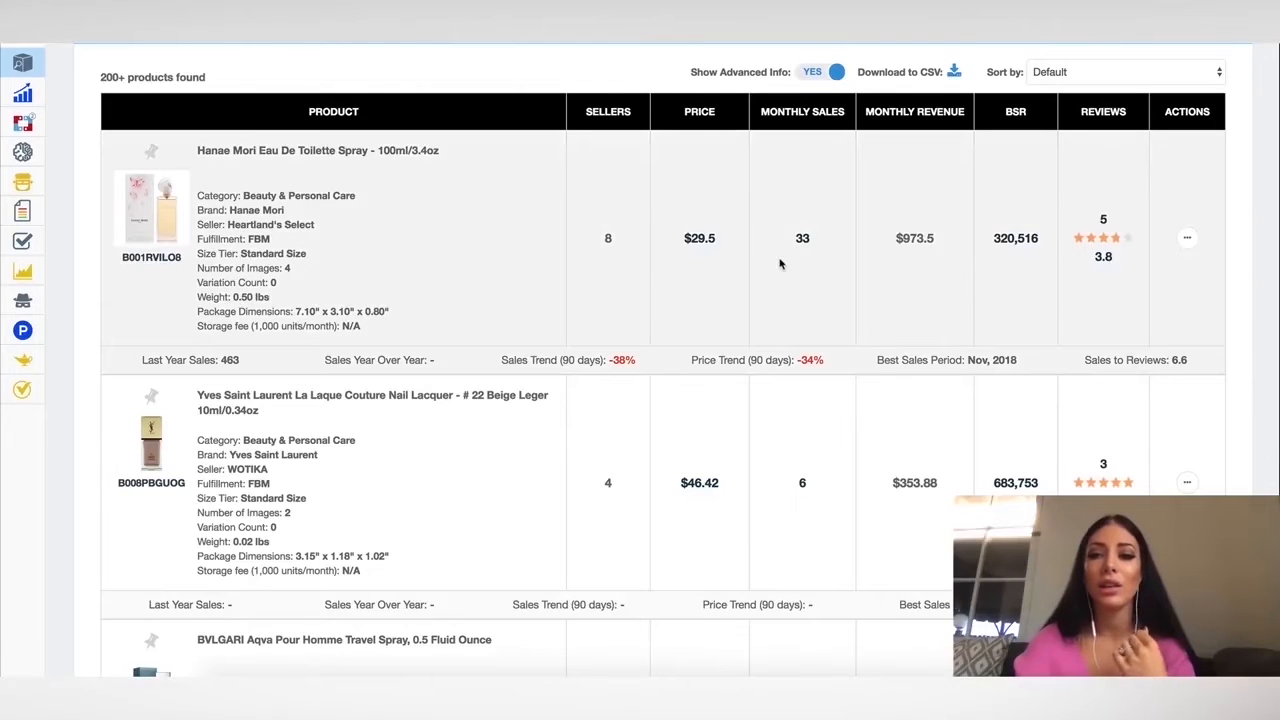
- Look over the Black Box product results and open the Niche search
scroll(580, 249, "down", 2)
scroll(580, 249, "down", 8)
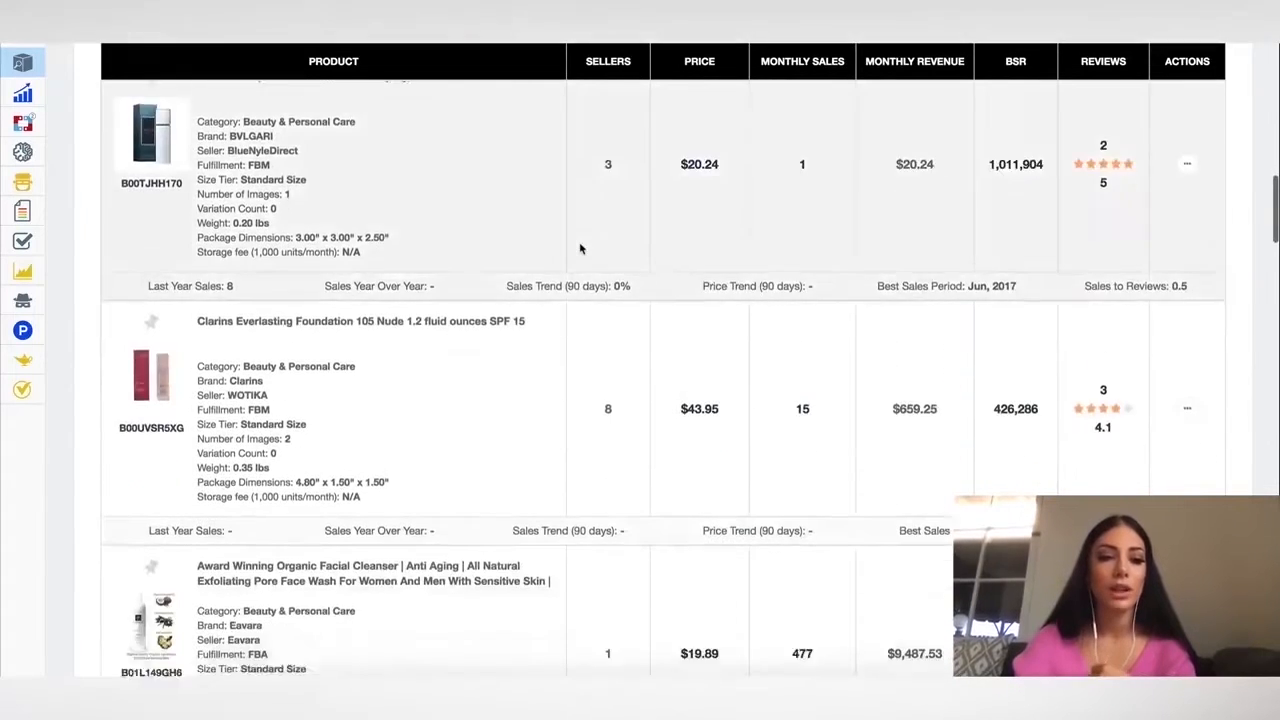
scroll(580, 249, "down", 6)
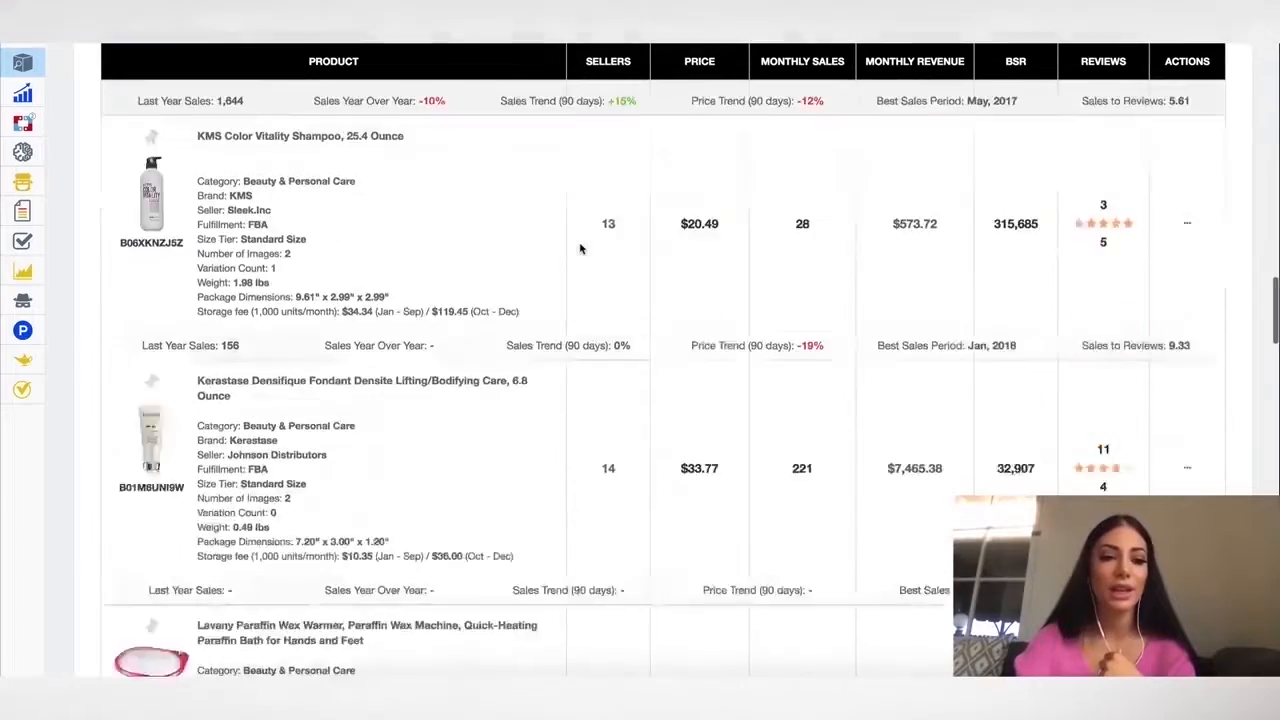
scroll(580, 249, "down", 2)
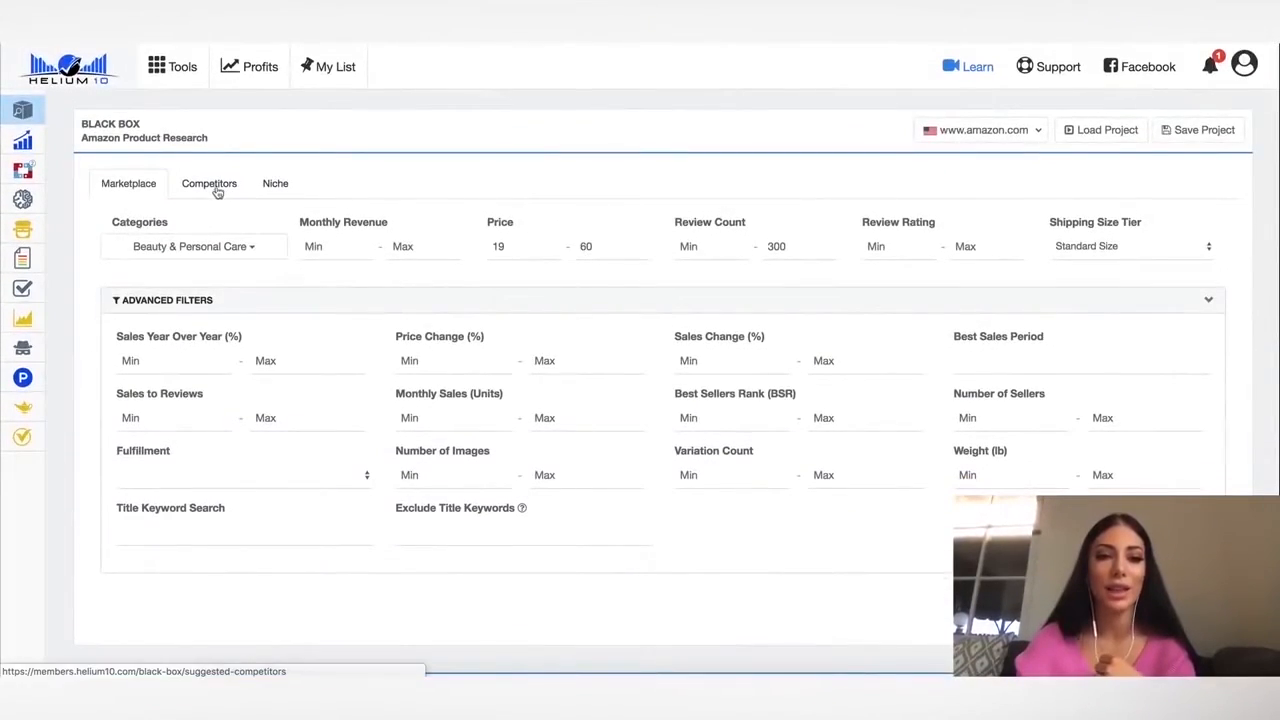
left_click(264, 186)
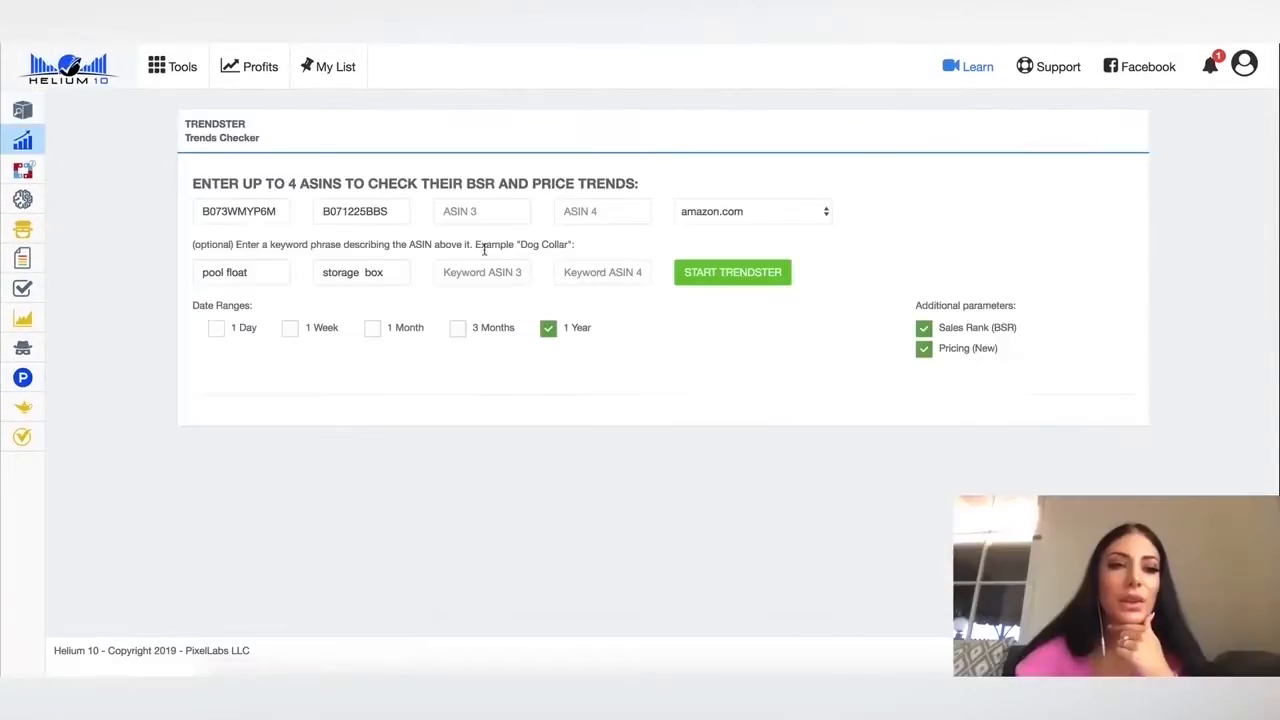
- Run Trendster on the pool float and storage box ASINs over 1 year and view the pool float's charts
mouse_move(85, 155)
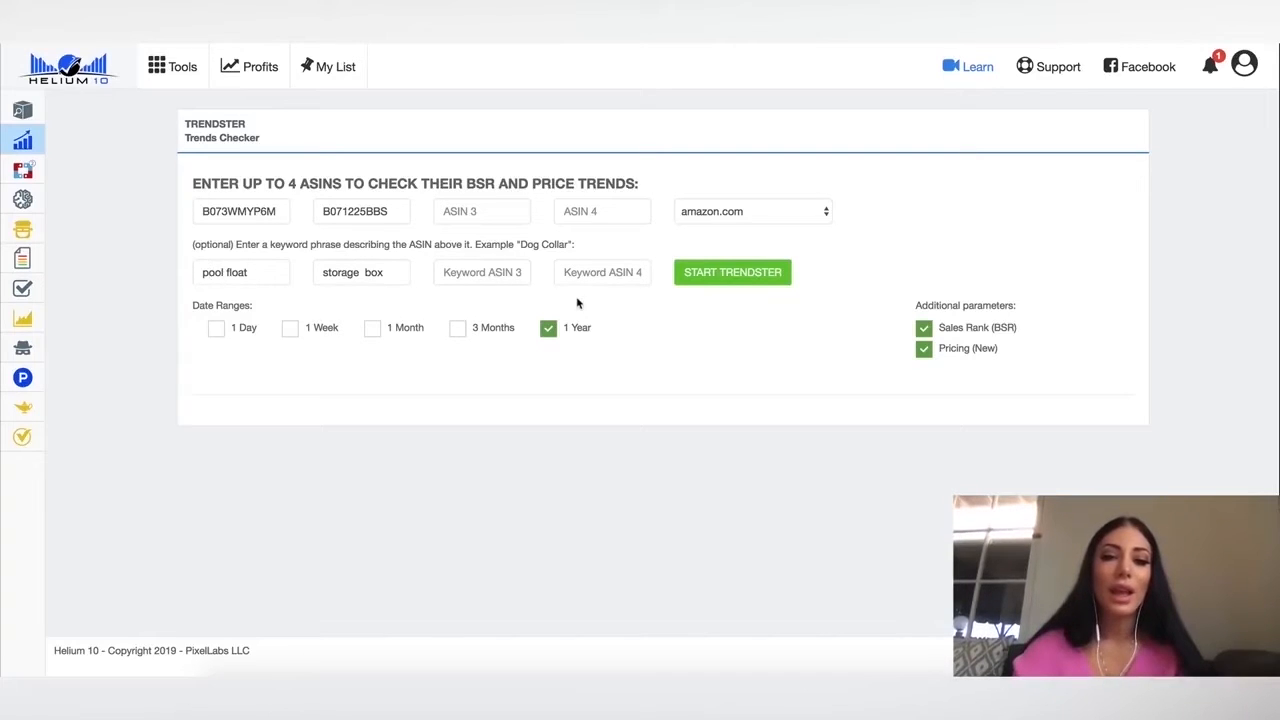
left_click(747, 274)
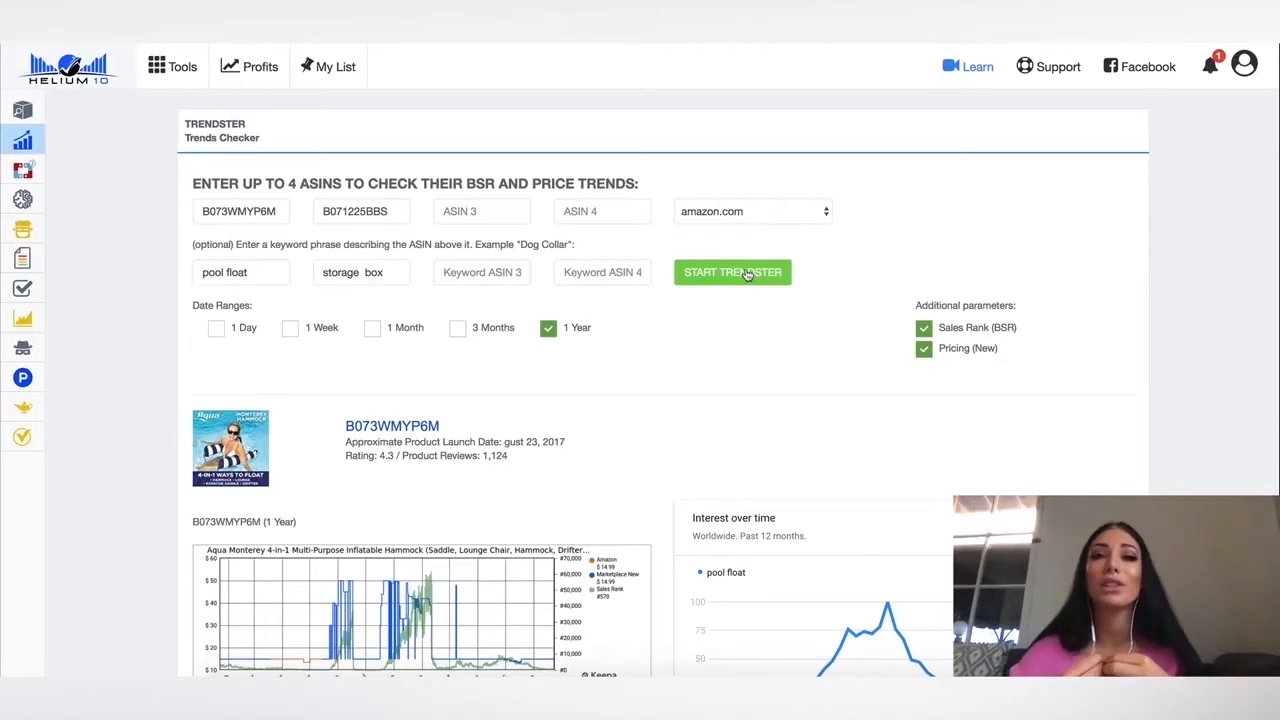
scroll(747, 274, "down", 1)
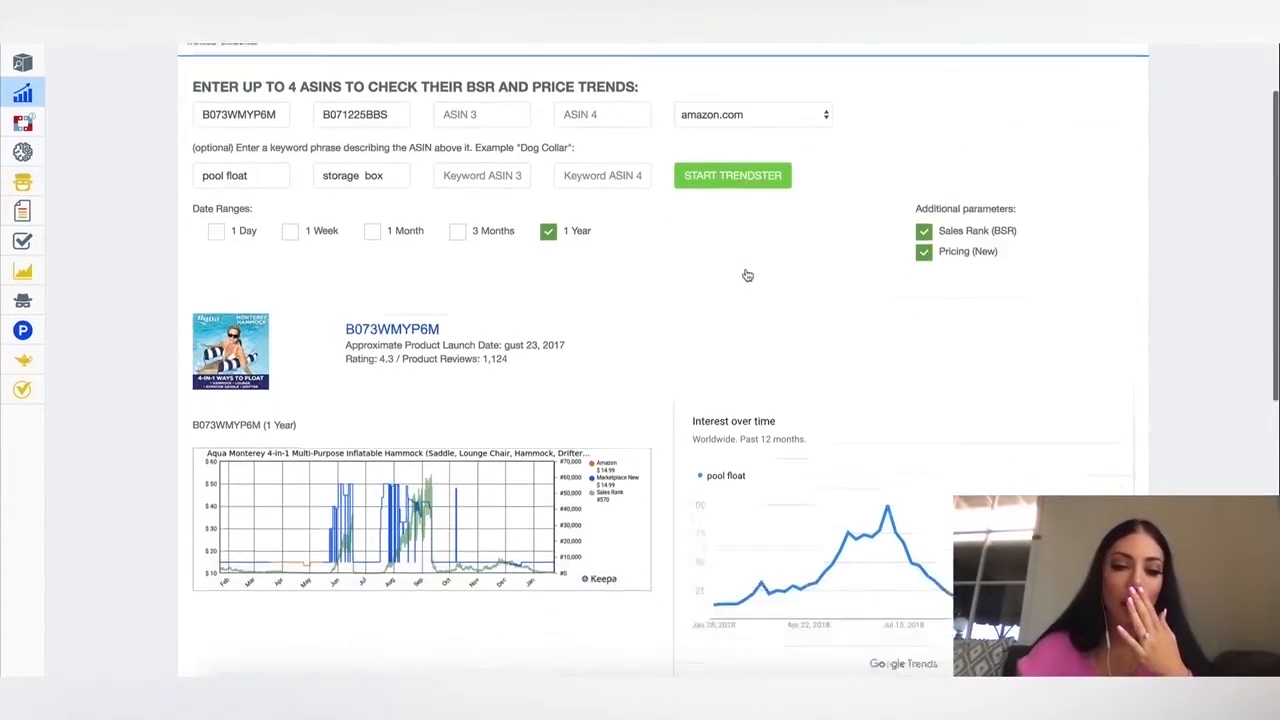
scroll(747, 274, "down", 1)
scroll(547, 350, "down", 1)
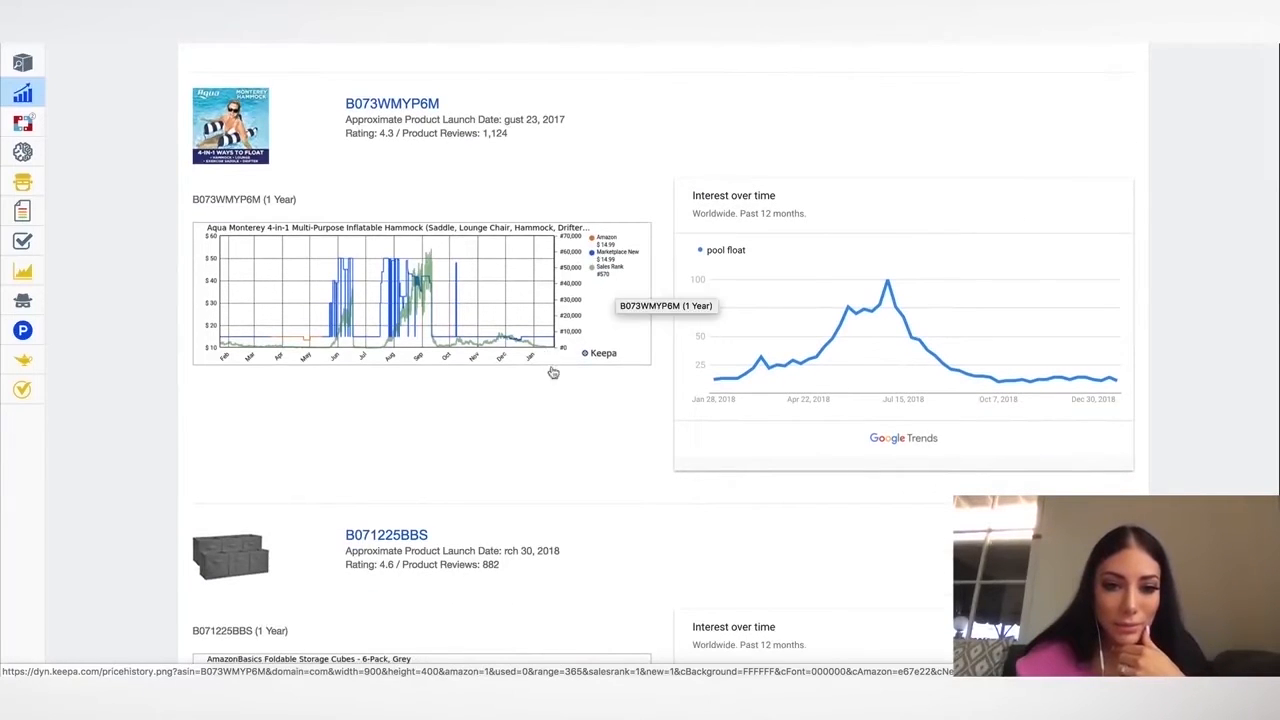
- Compare the one-year price, sales rank and Google Trends charts of the pool float and the storage box for seasonality
scroll(458, 344, "down", 2)
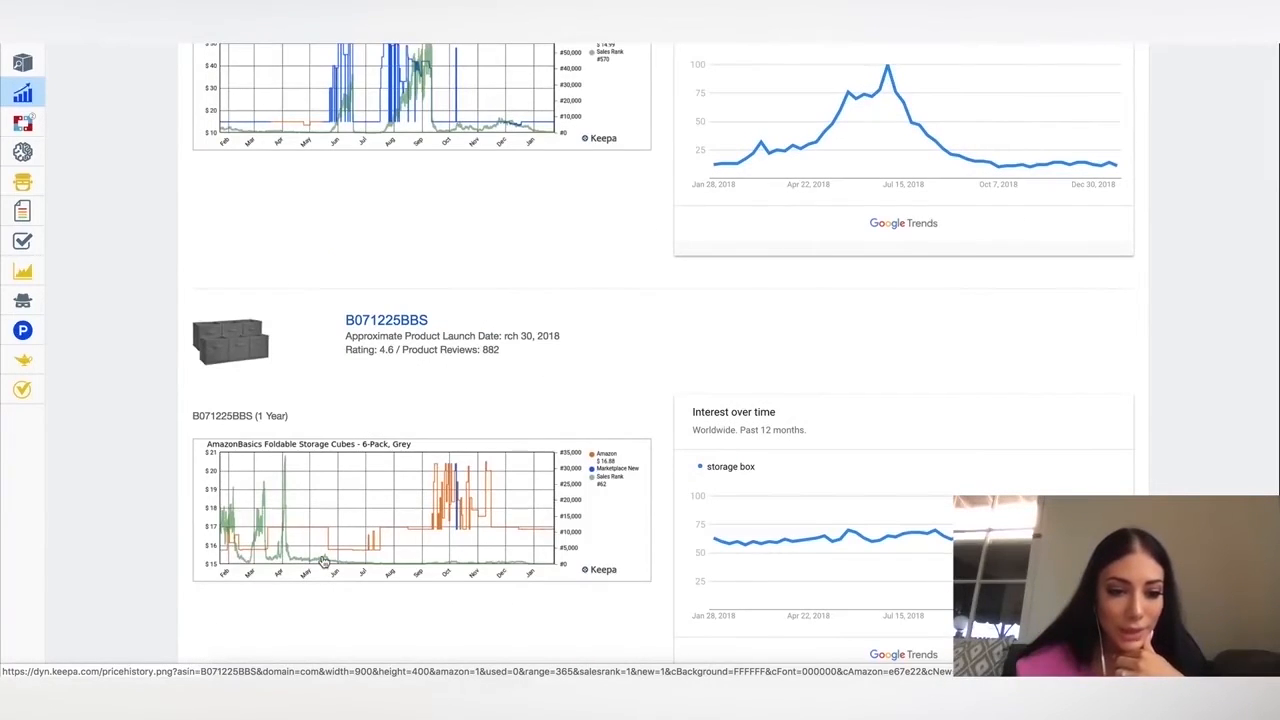
scroll(323, 562, "up", 1)
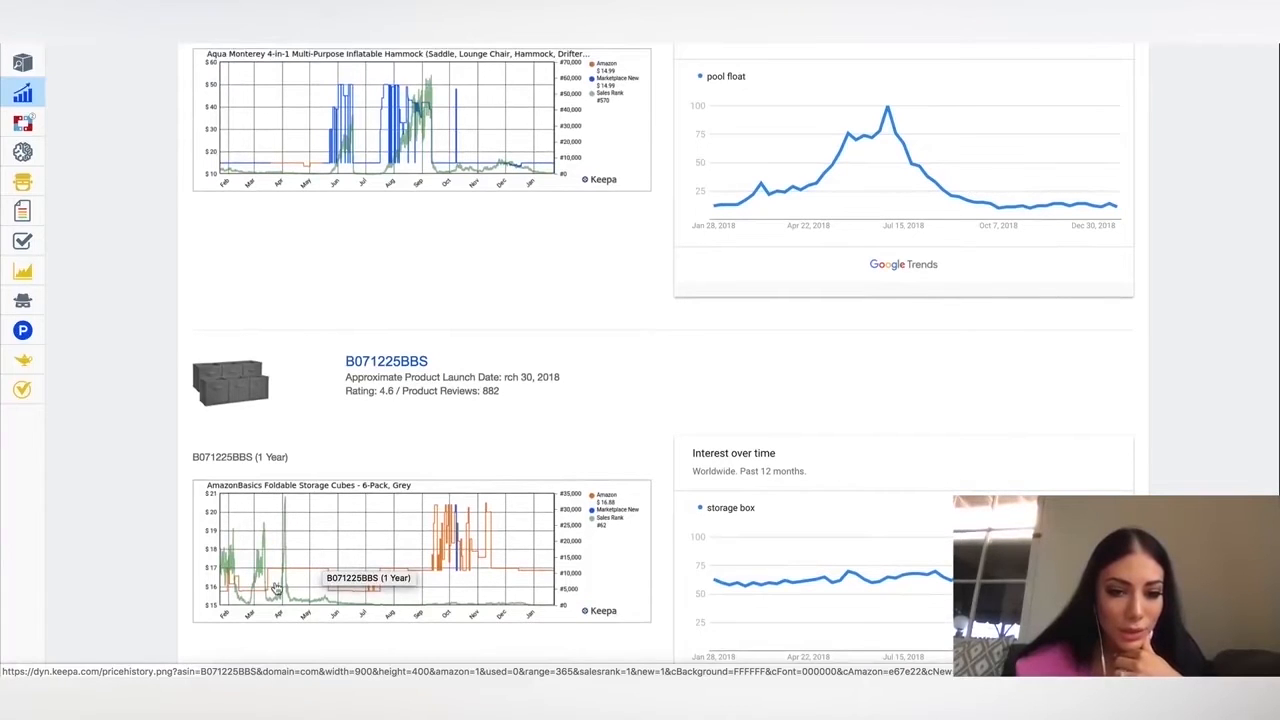
scroll(277, 588, "down", 1)
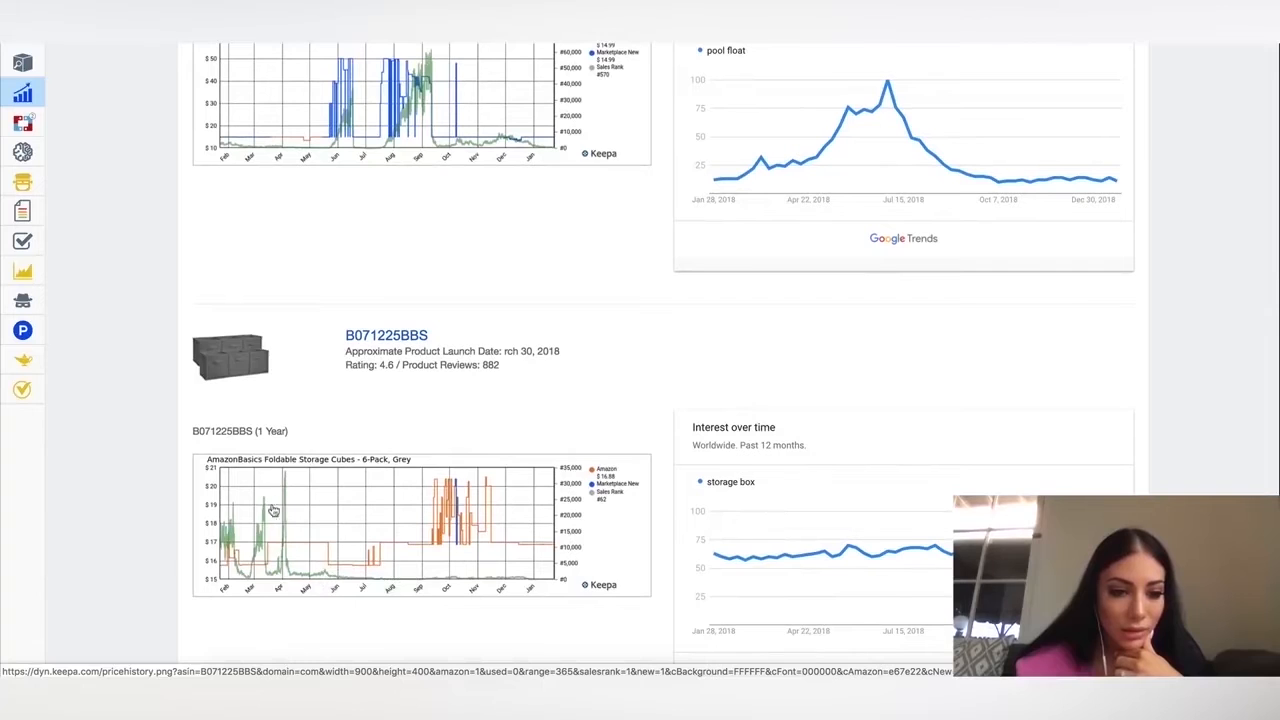
scroll(282, 548, "up", 2)
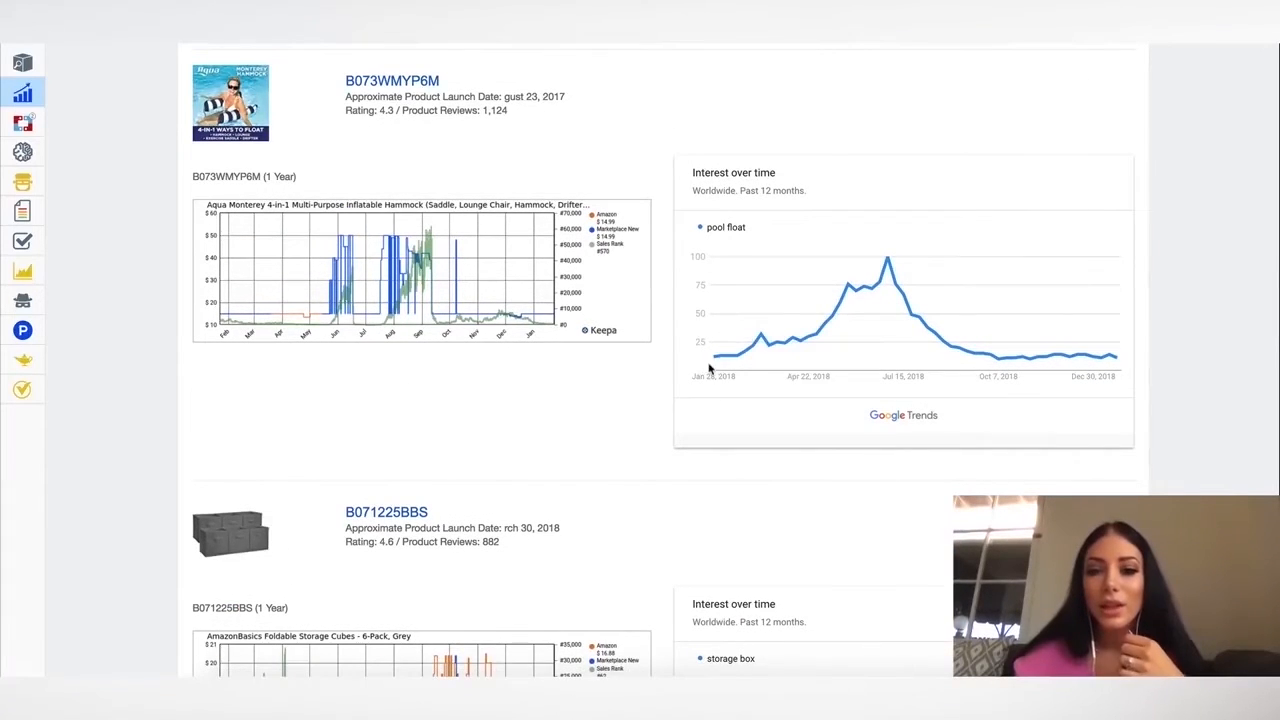
scroll(709, 369, "down", 1)
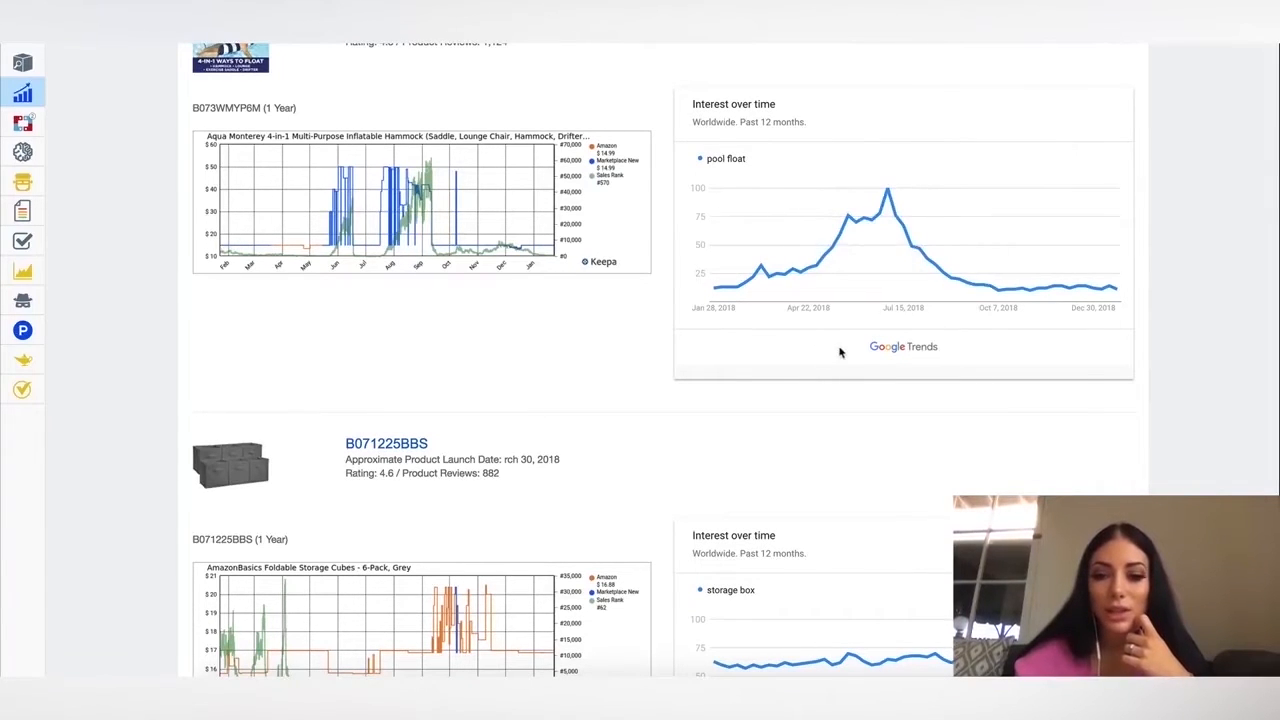
scroll(843, 353, "down", 2)
scroll(843, 353, "down", 1)
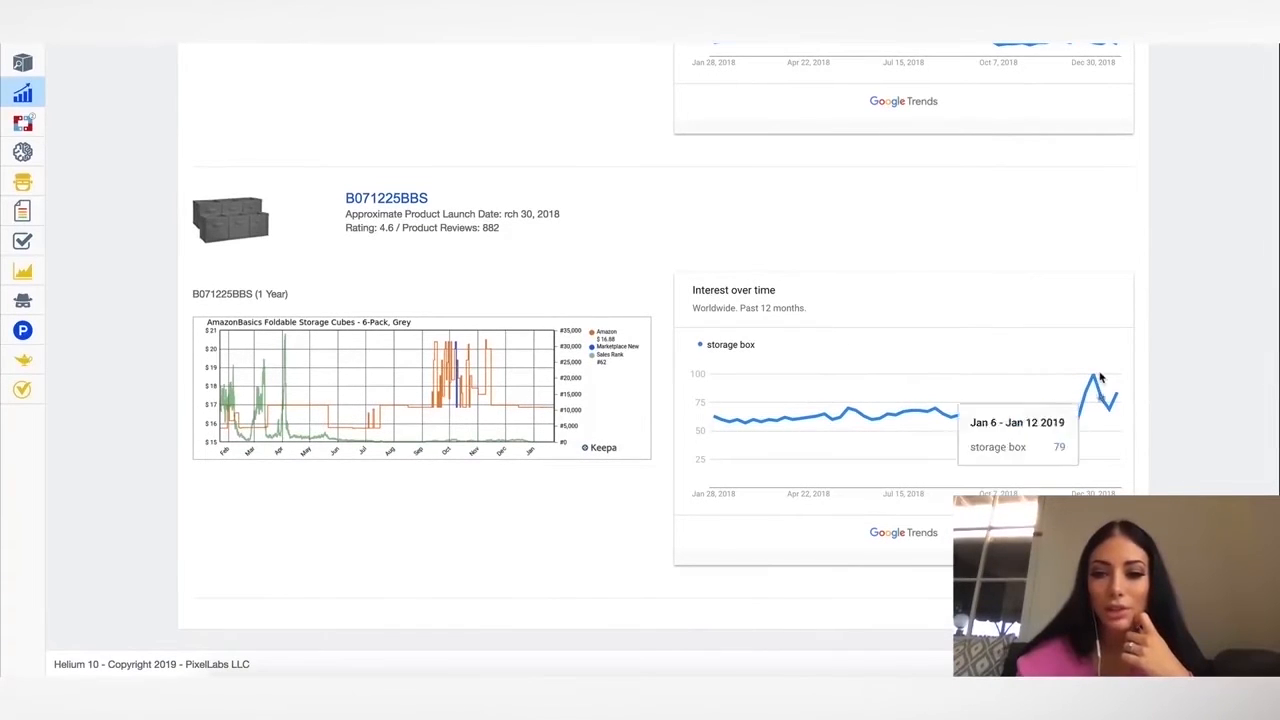
scroll(1078, 418, "up", 2)
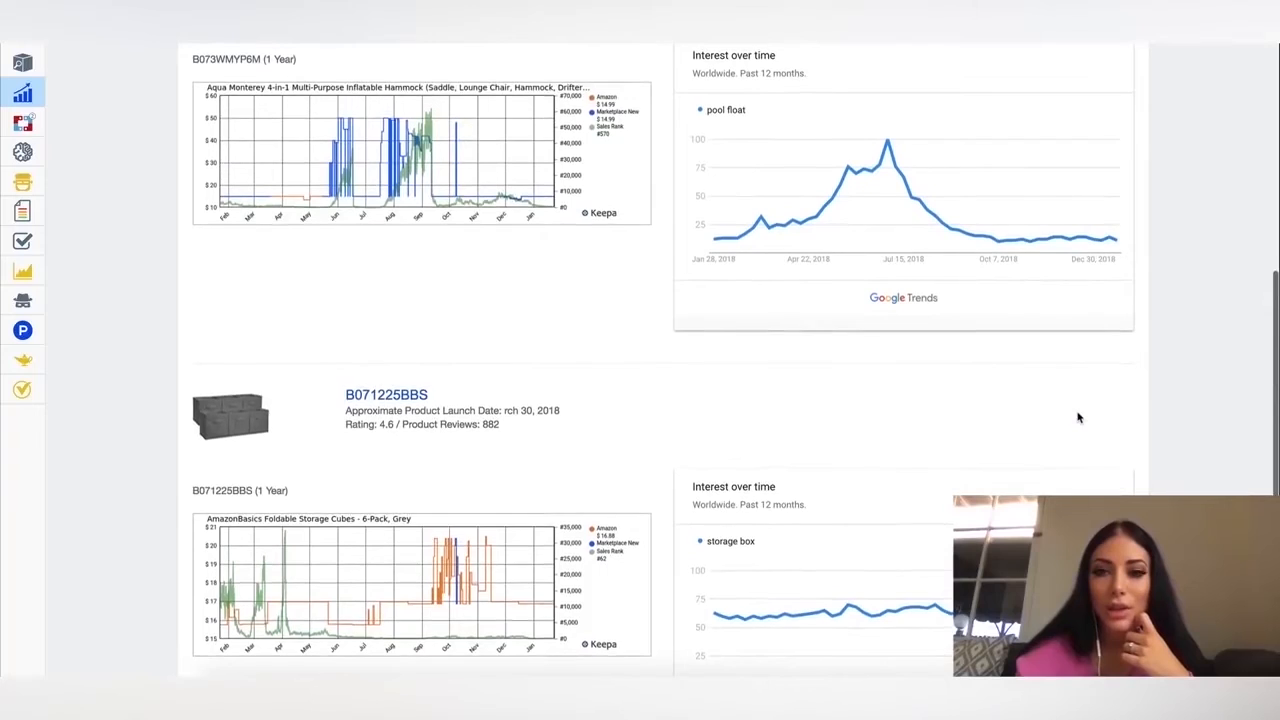
scroll(1078, 418, "down", 1)
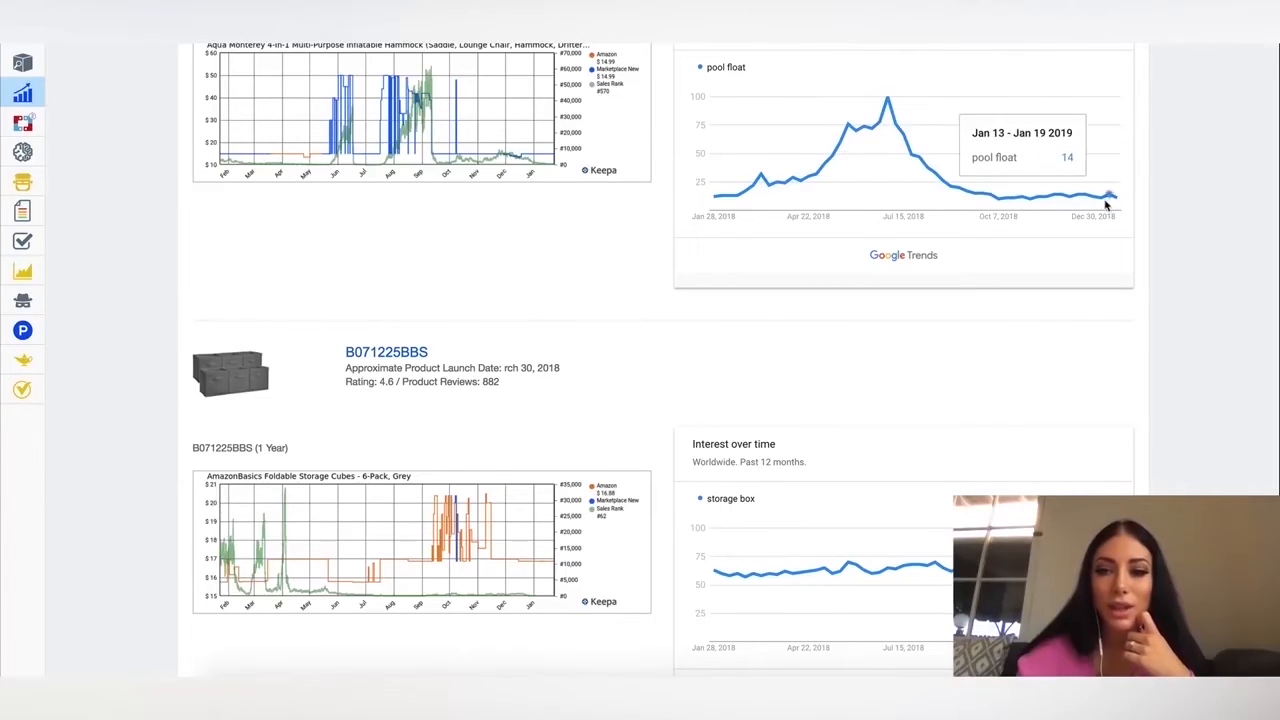
scroll(1115, 200, "down", 2)
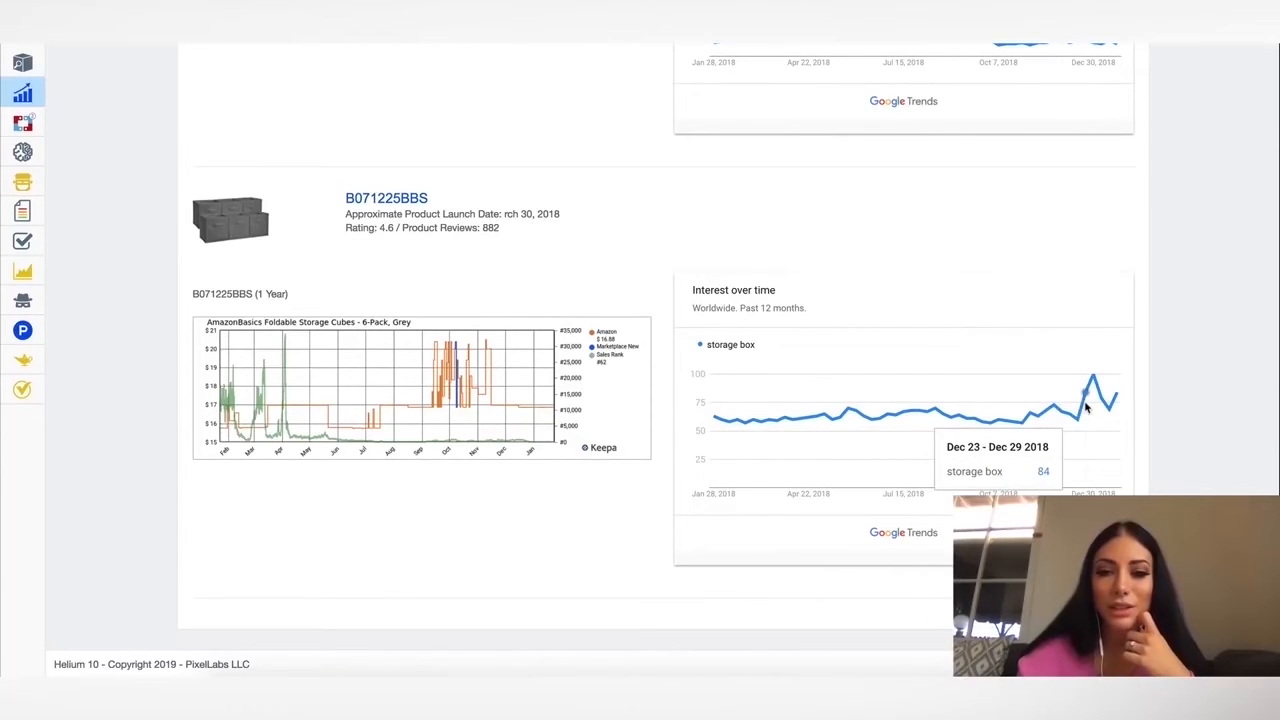
scroll(972, 309, "up", 8)
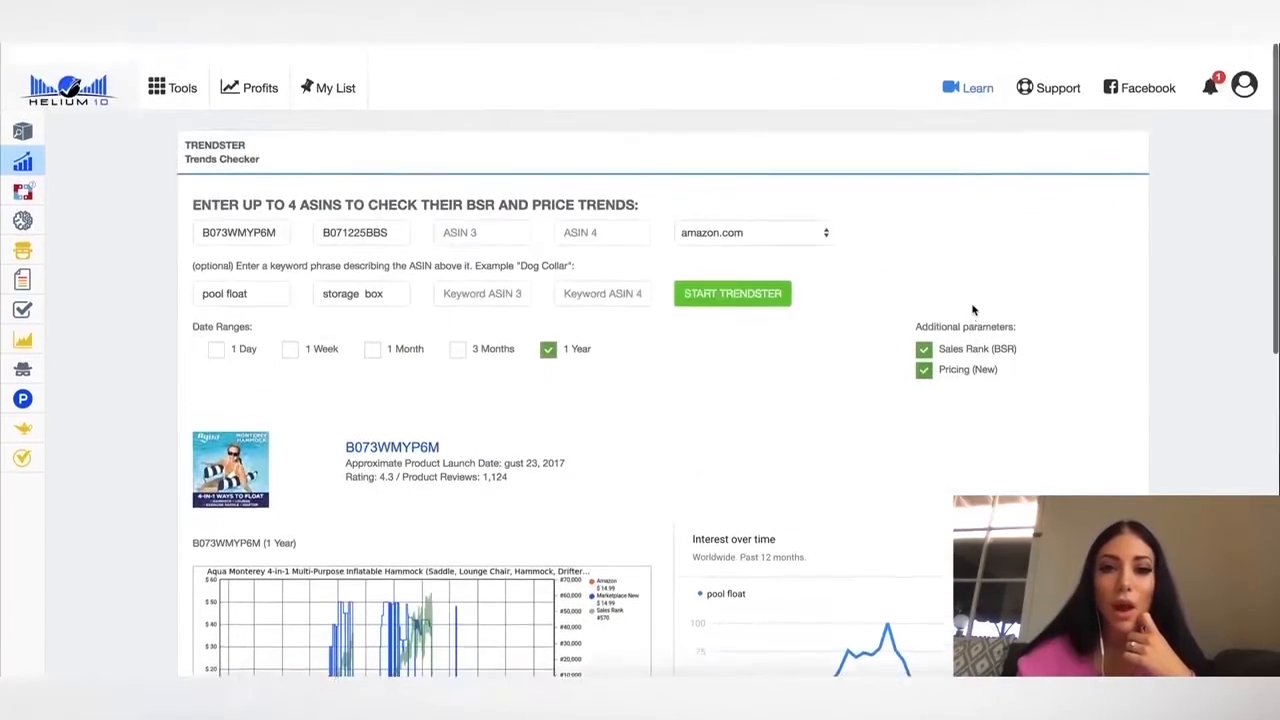
scroll(972, 309, "down", 1)
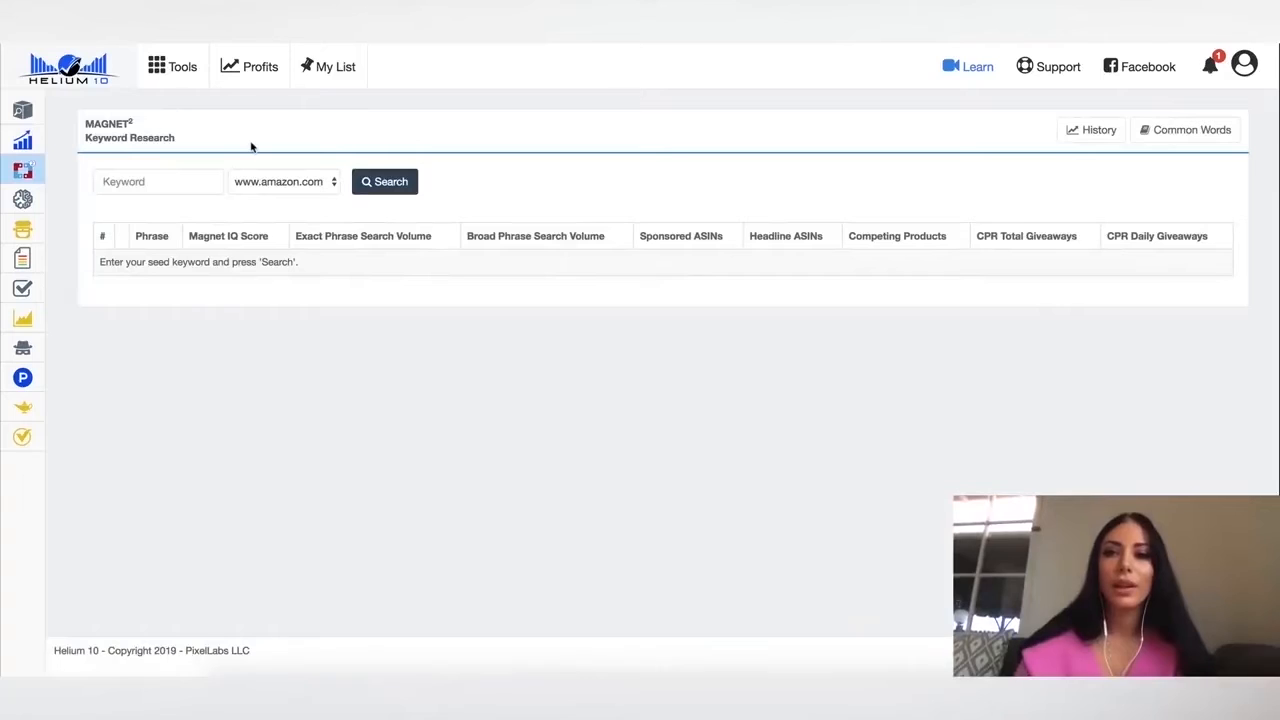
mouse_move(57, 167)
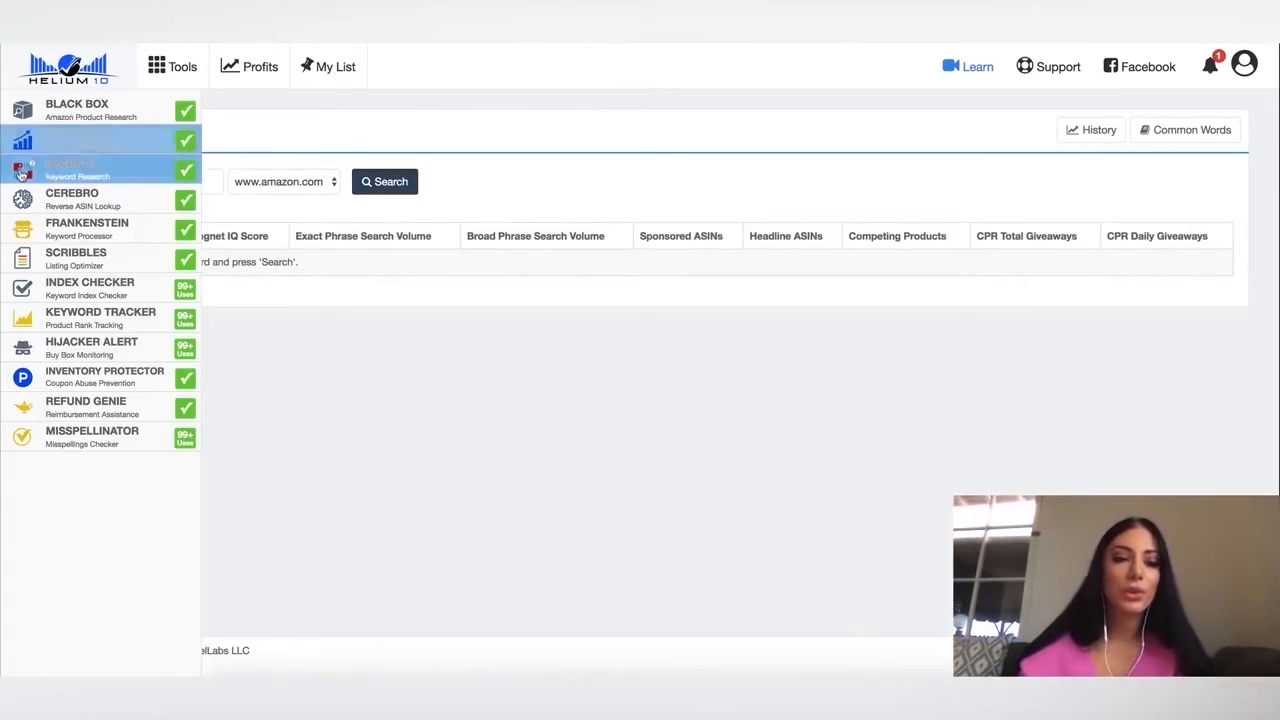
left_click(92, 172)
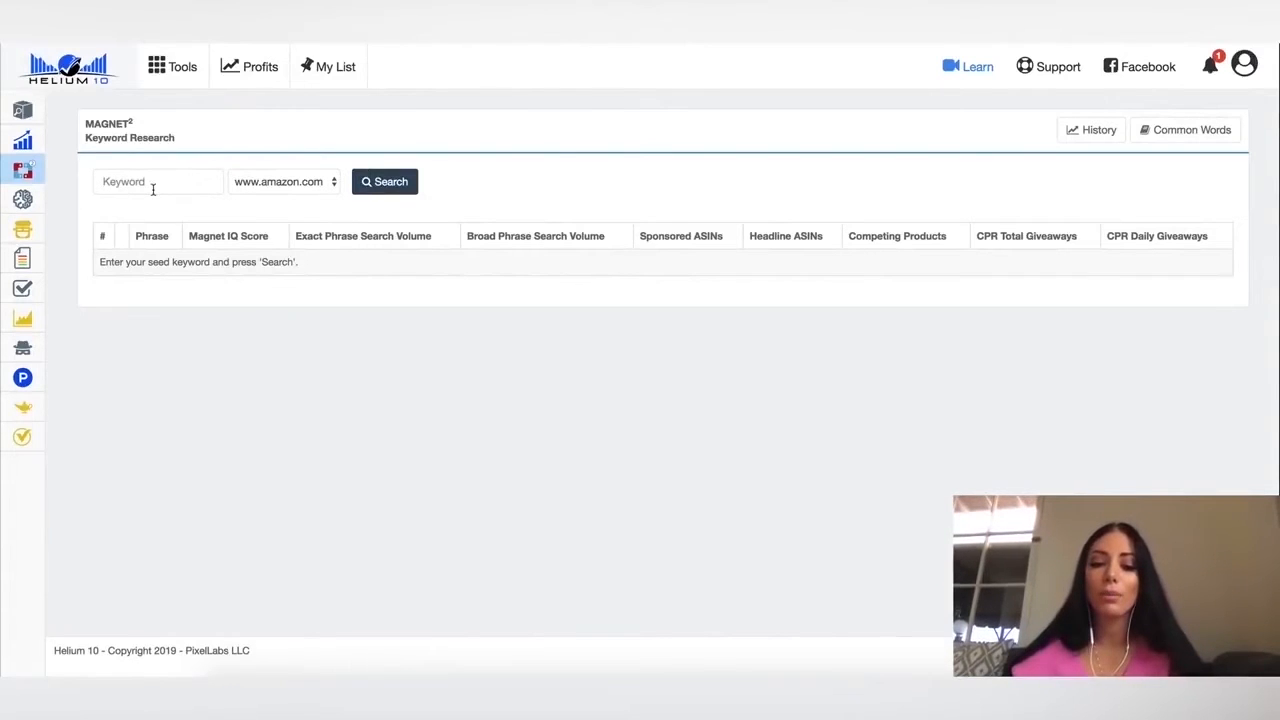
left_click(153, 189)
type("pool float")
left_click(302, 181)
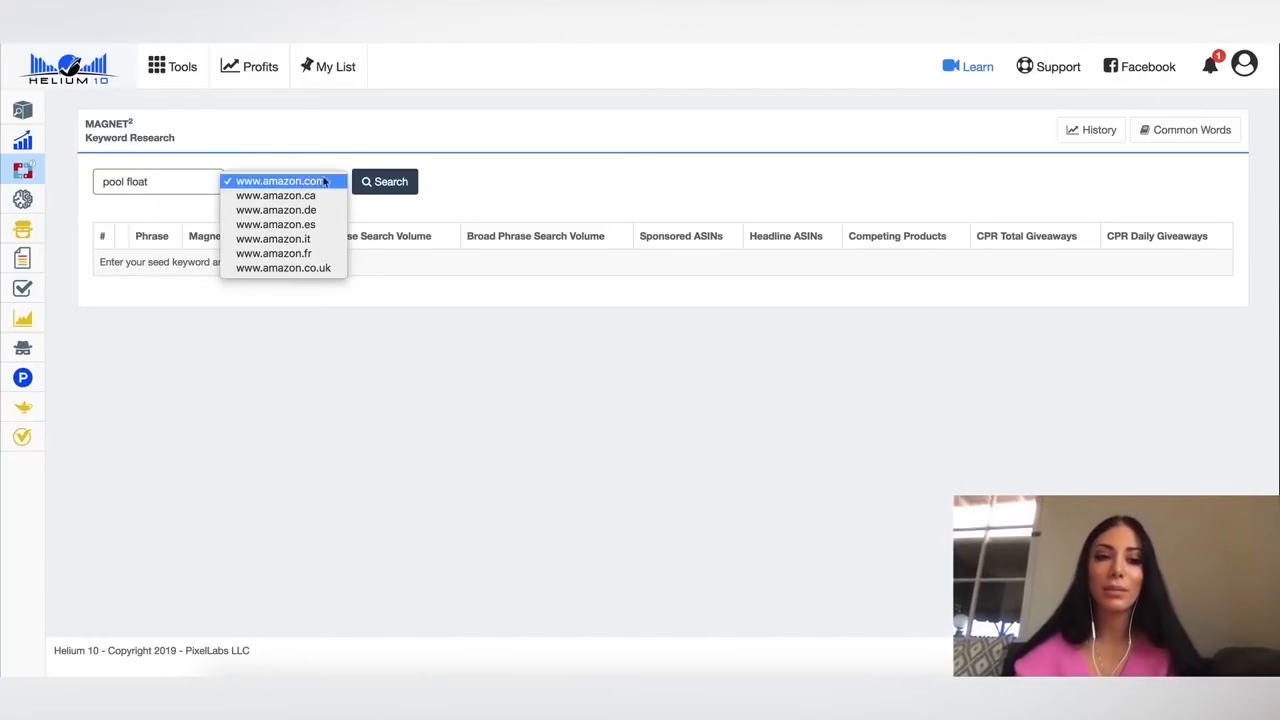
left_click(391, 183)
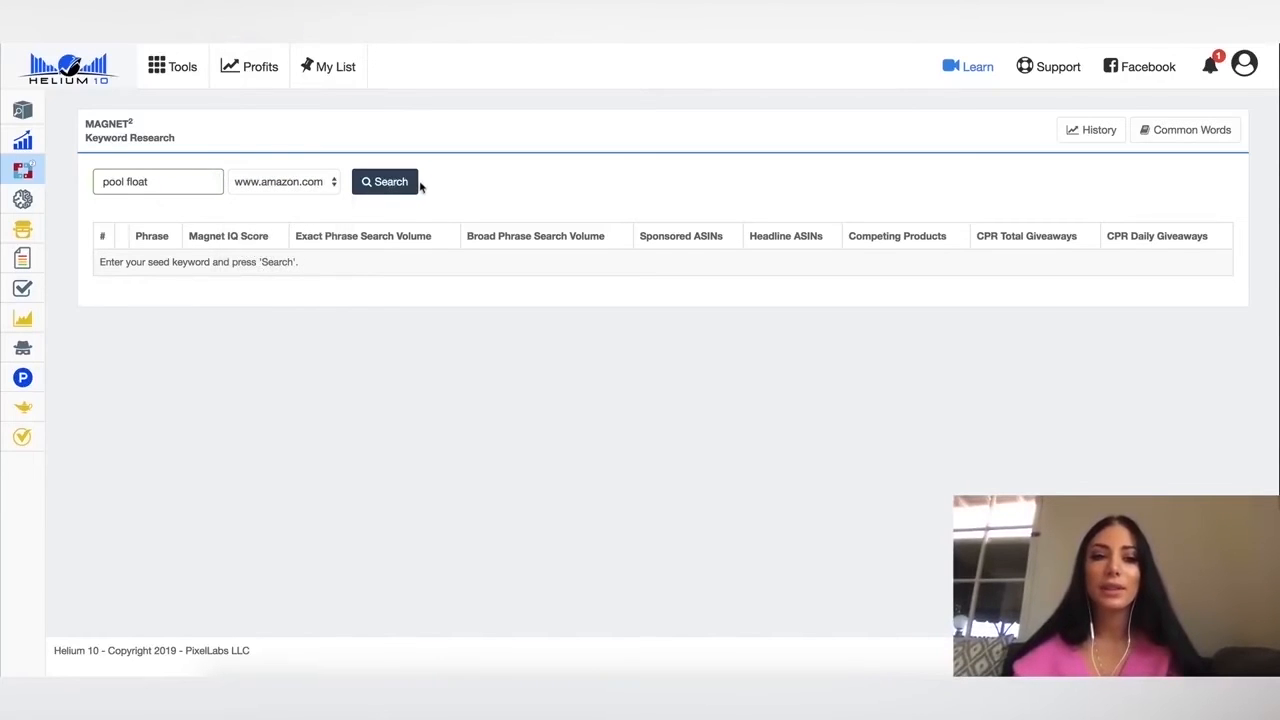
left_click(400, 187)
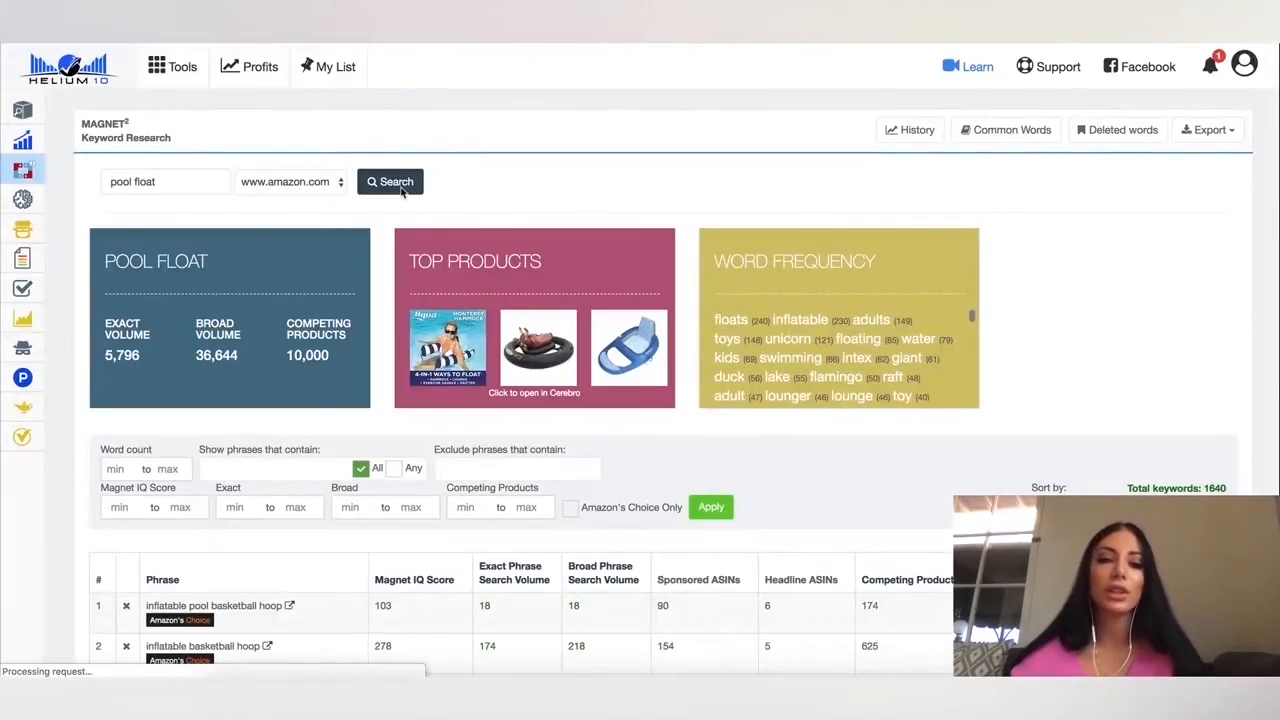
- Review the pool float keyword summary and phrase table, highlighting the phrase "inflatable pool basketball hoop"
scroll(88, 314, "down", 1)
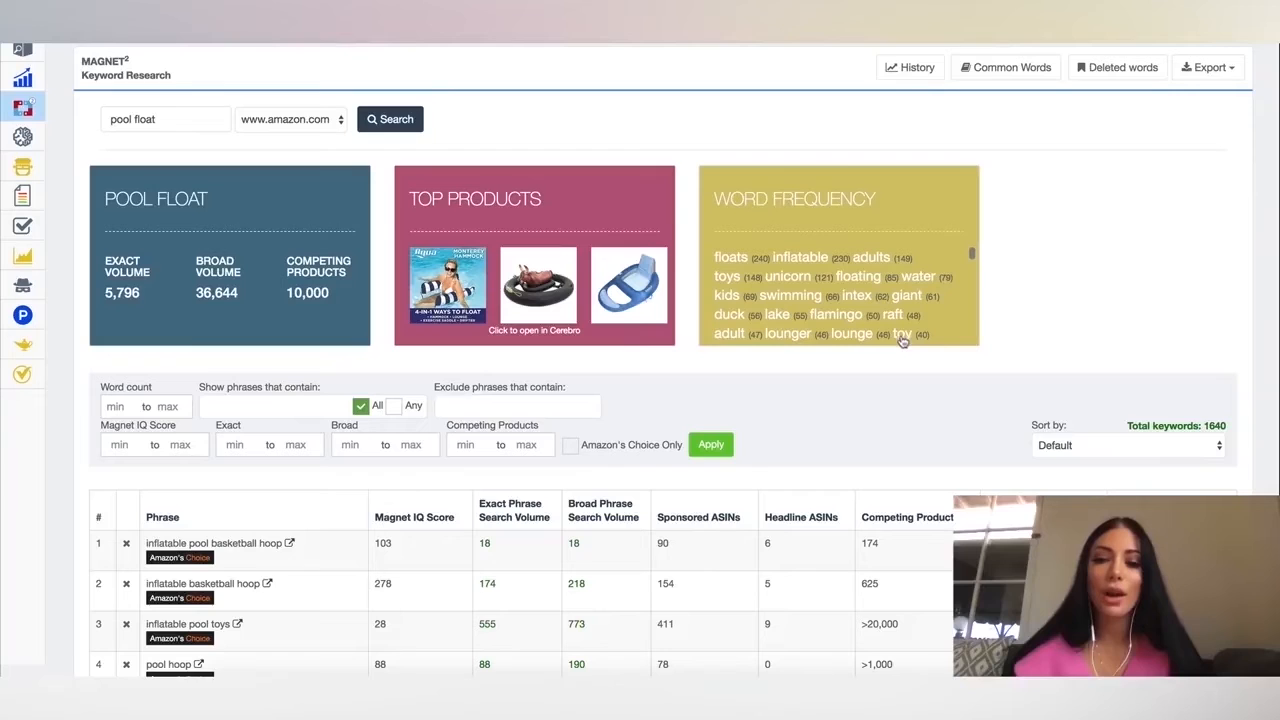
scroll(566, 331, "down", 2)
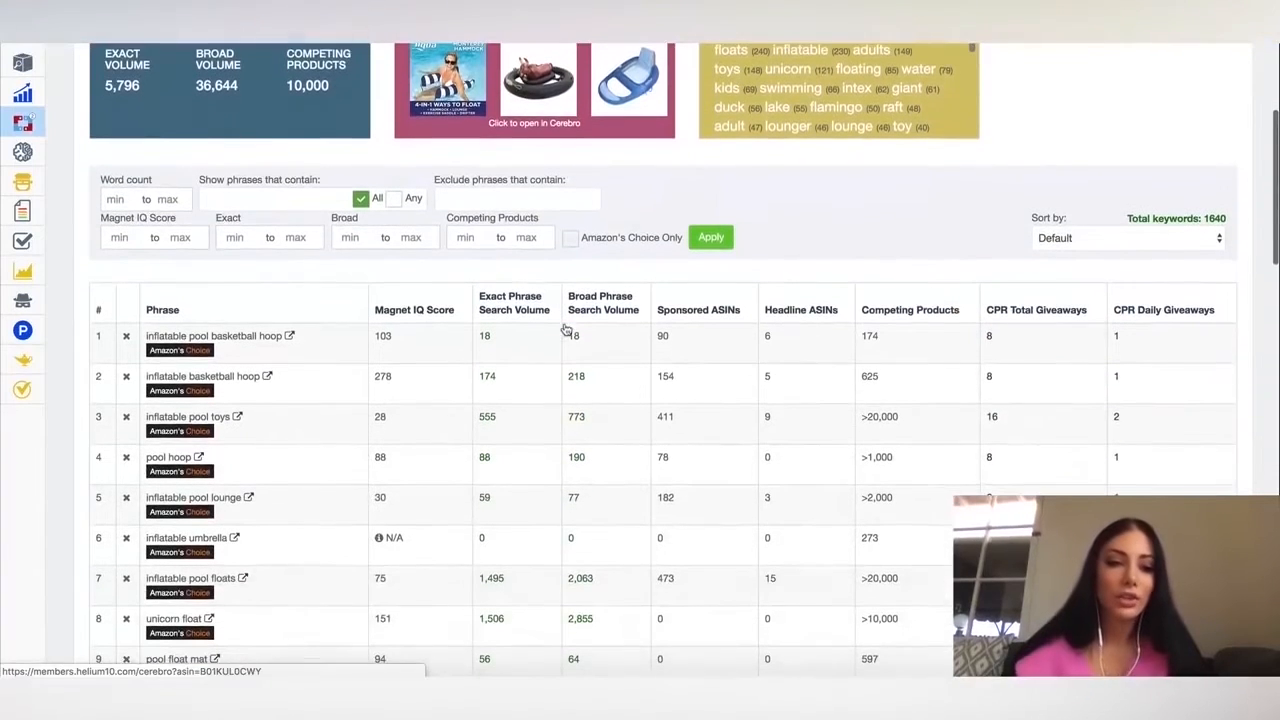
scroll(303, 320, "down", 1)
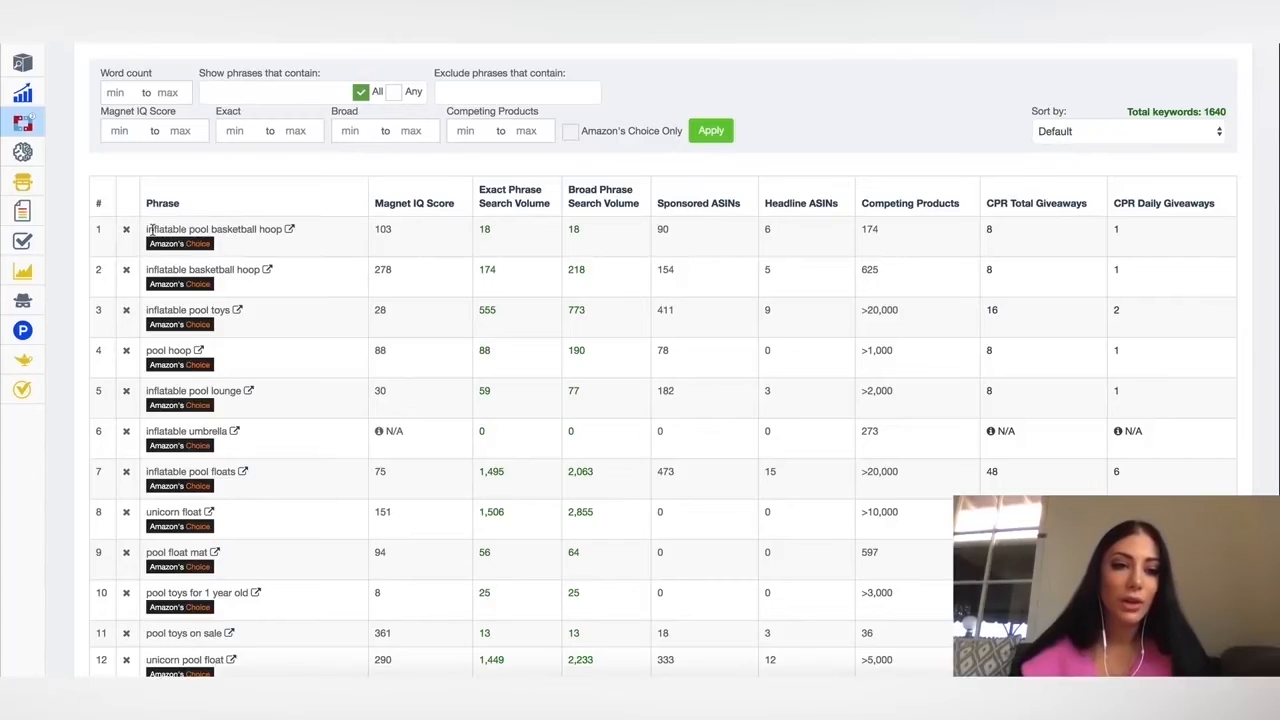
left_click_drag(147, 230, 275, 233)
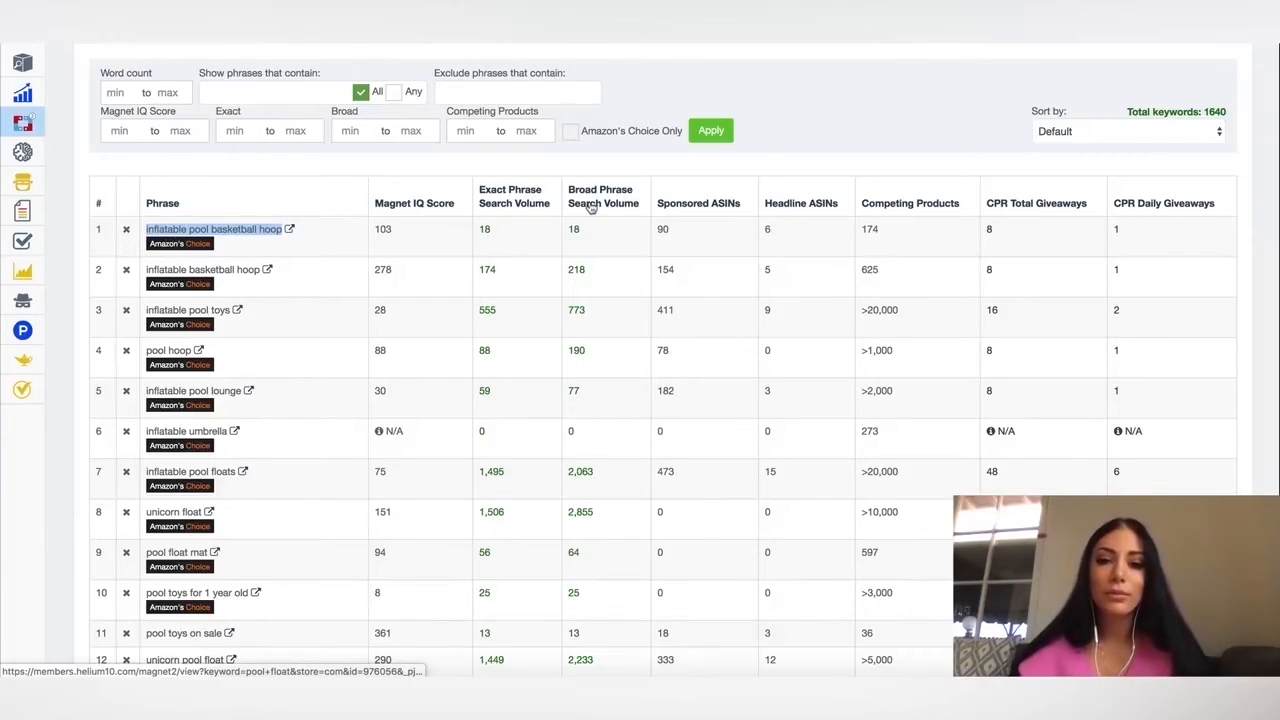
- Sort the keyword phrases by Magnet IQ Score from high to low and review the list, highlighting "intex wishing well pool"
left_click(418, 205)
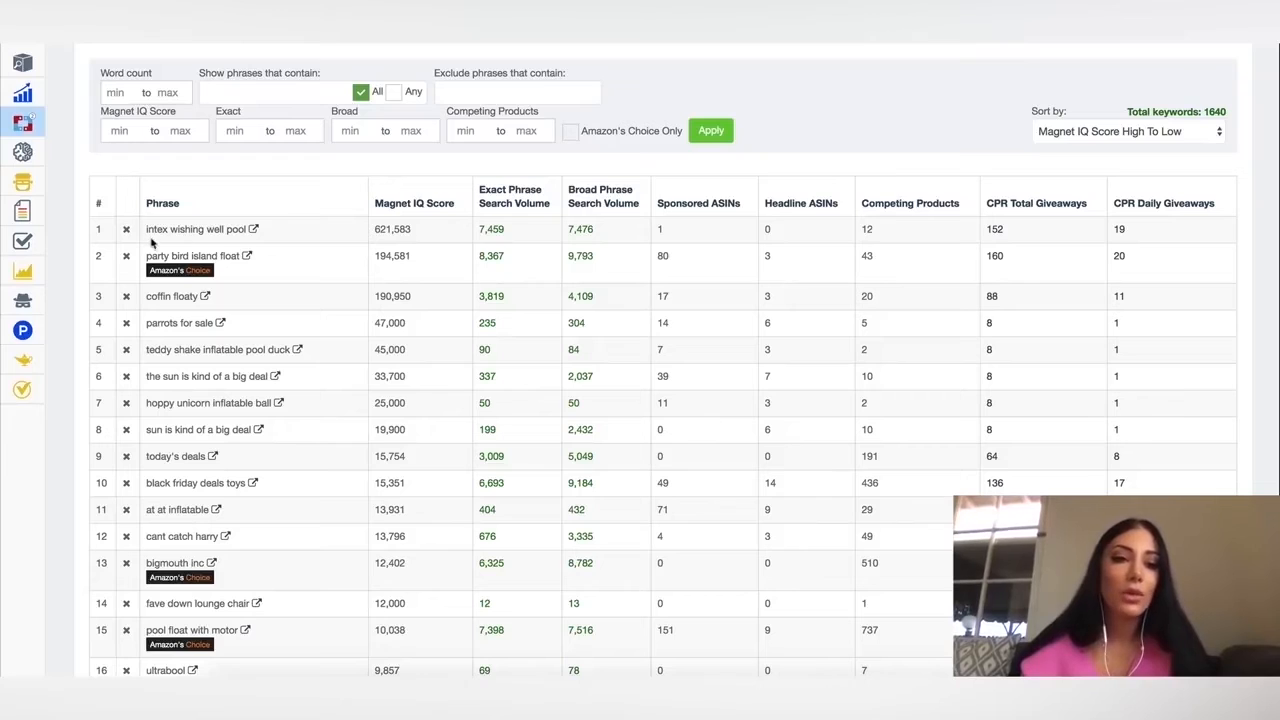
left_click_drag(163, 231, 250, 230)
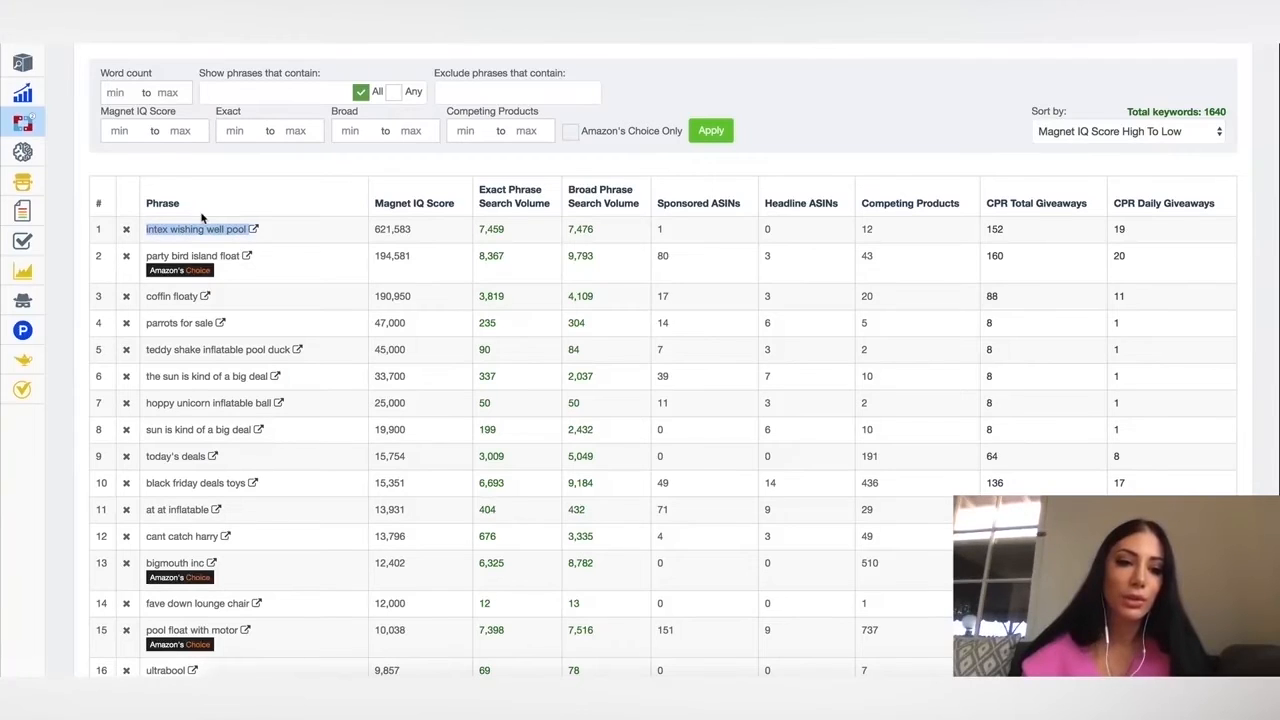
scroll(203, 311, "down", 1)
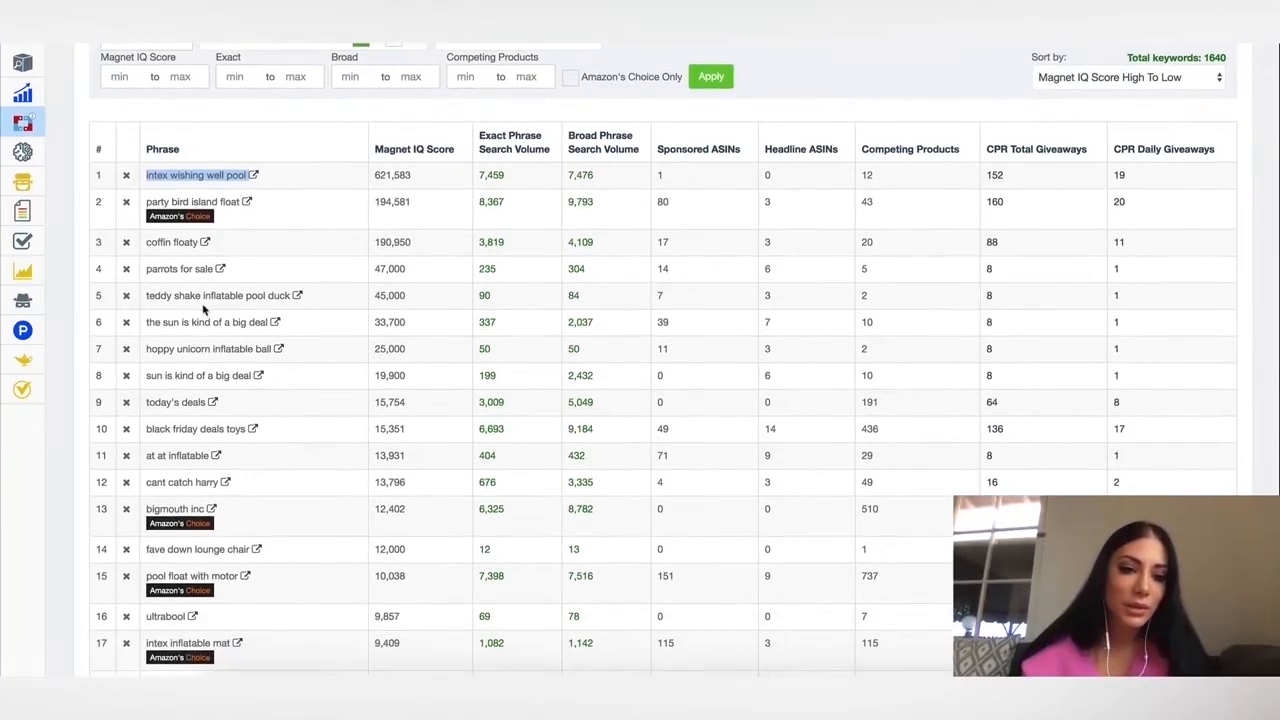
scroll(203, 311, "down", 1)
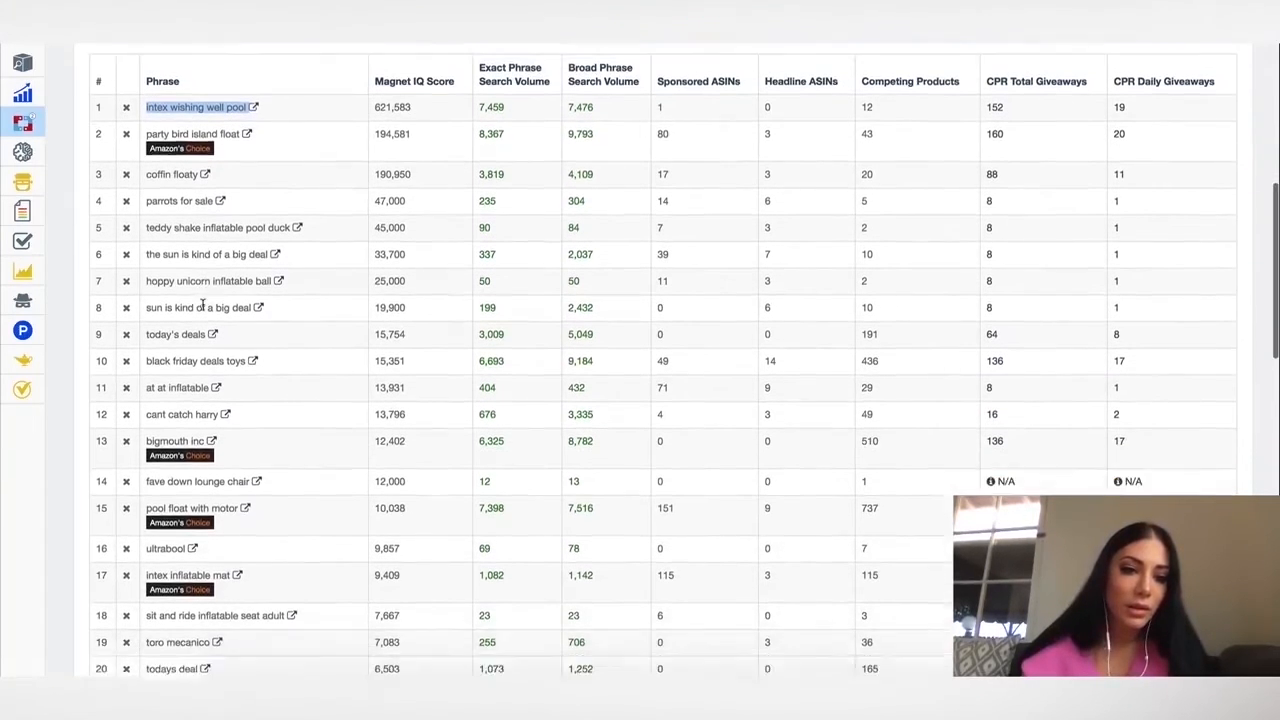
- Review the phrases ranked by Magnet IQ Score down the list and highlight "inflatable pool in warehouse deals"
scroll(166, 364, "down", 1)
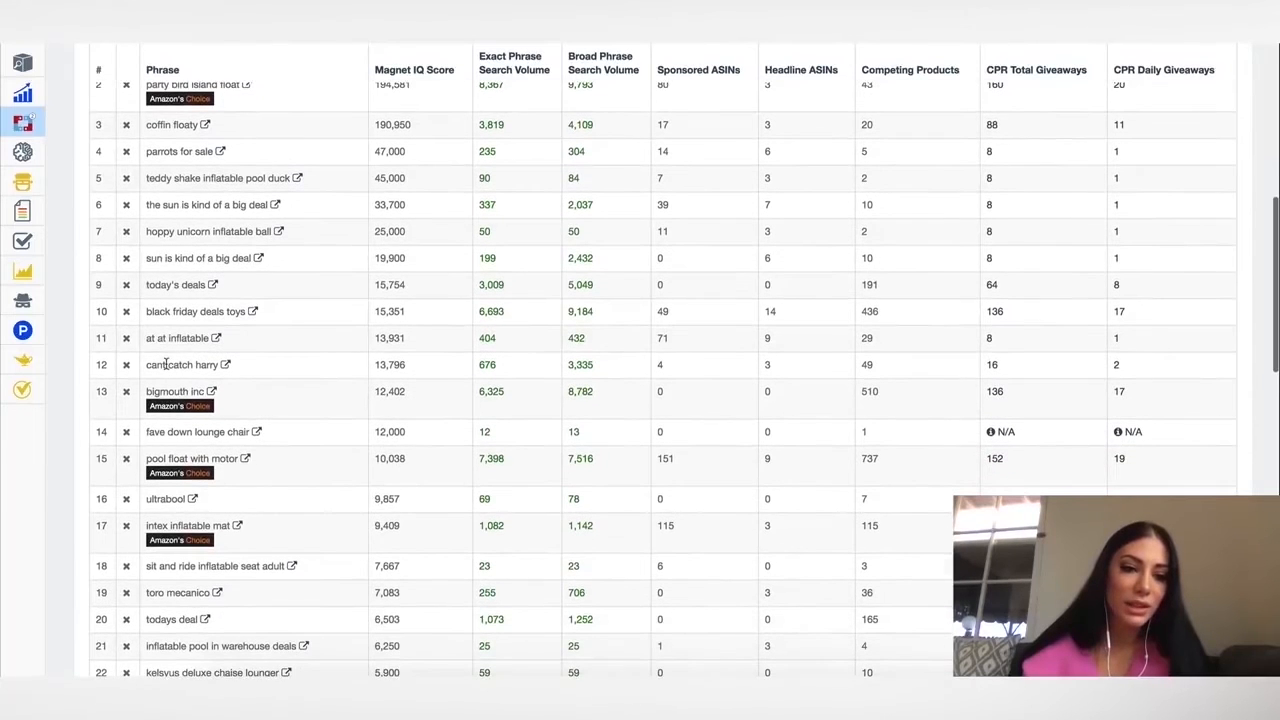
scroll(166, 364, "down", 1)
scroll(167, 367, "down", 2)
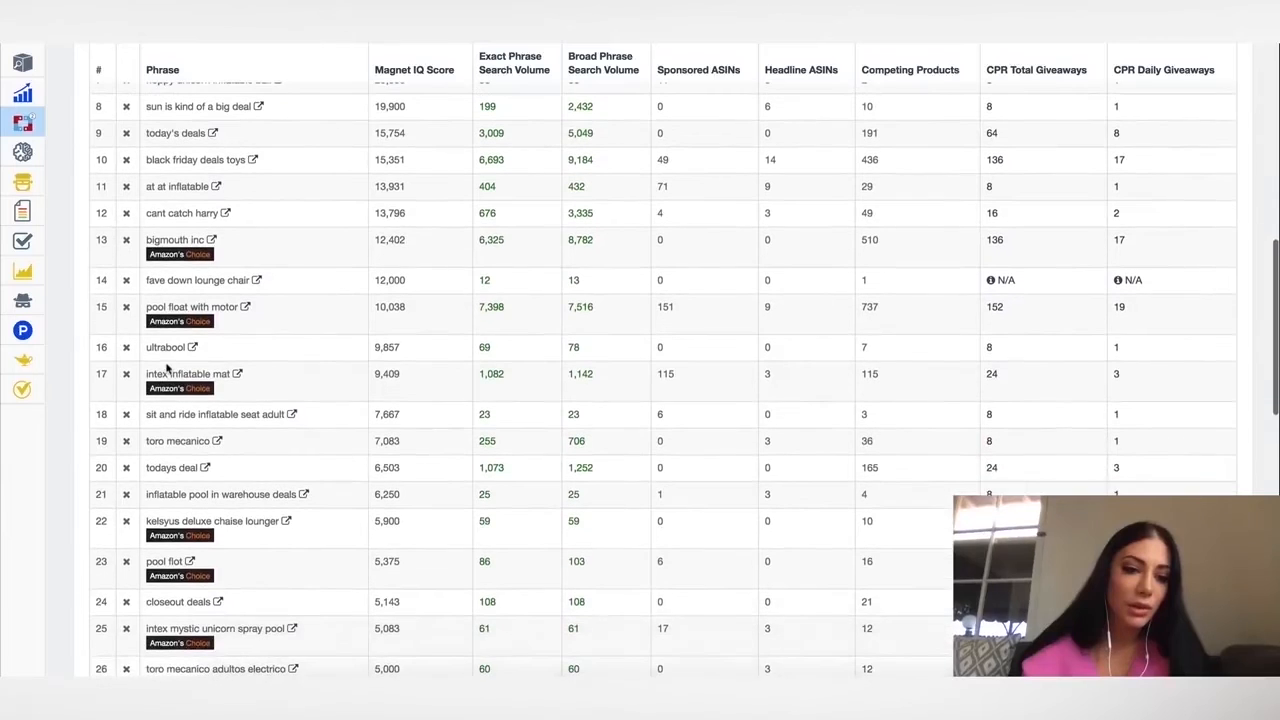
scroll(170, 408, "down", 2)
scroll(170, 408, "down", 2)
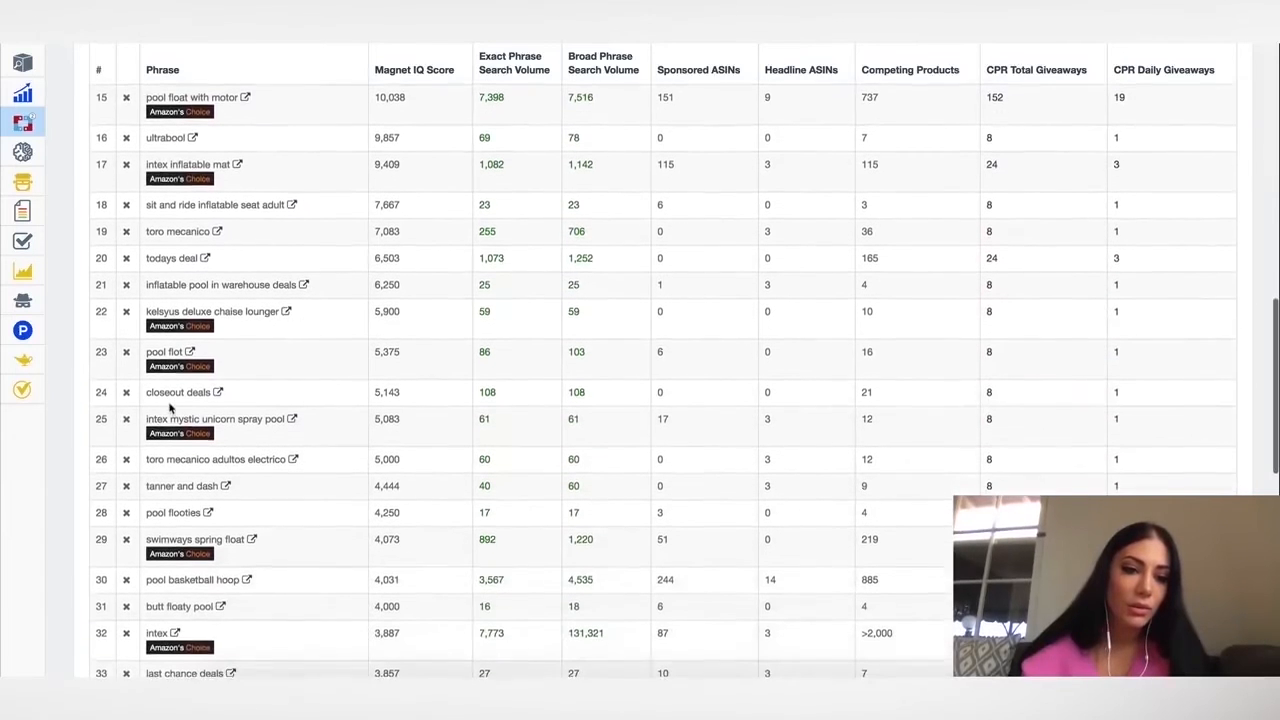
left_click_drag(146, 283, 297, 284)
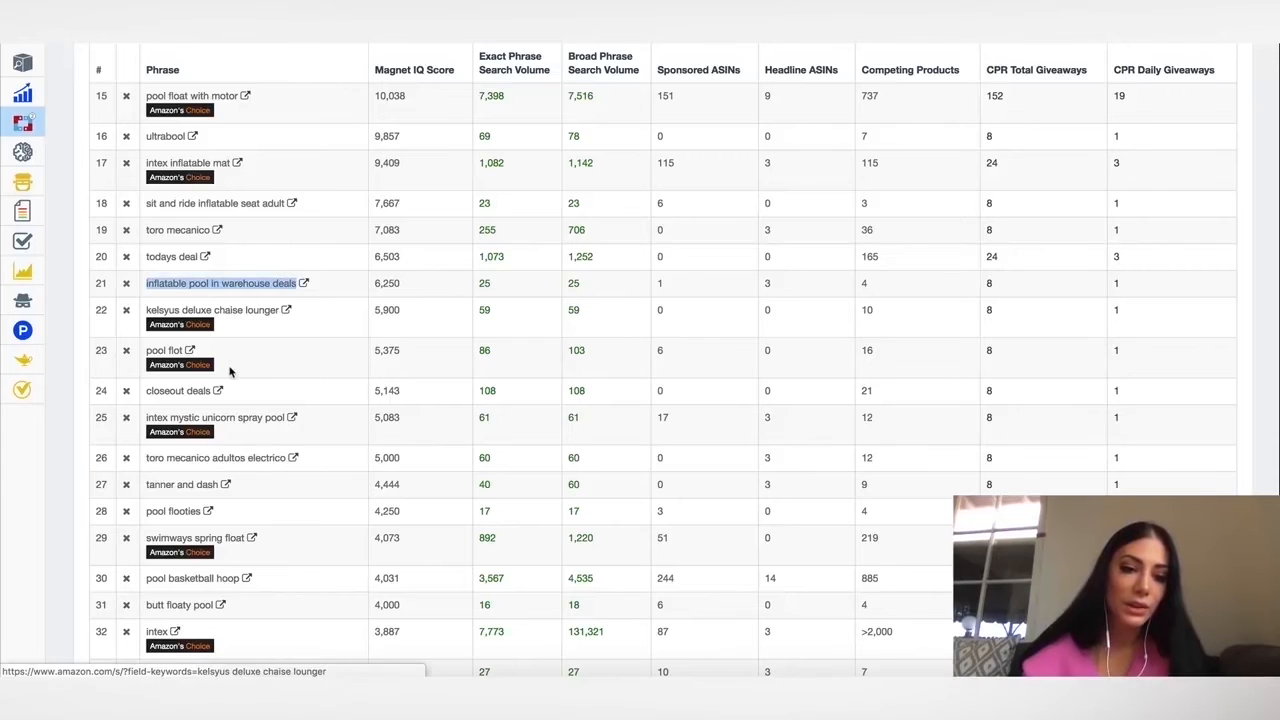
- Examine the lower-ranked phrases, highlighting "pool flooties" and "pool basketball hoop" to compare their scores and search volumes
scroll(229, 370, "down", 2)
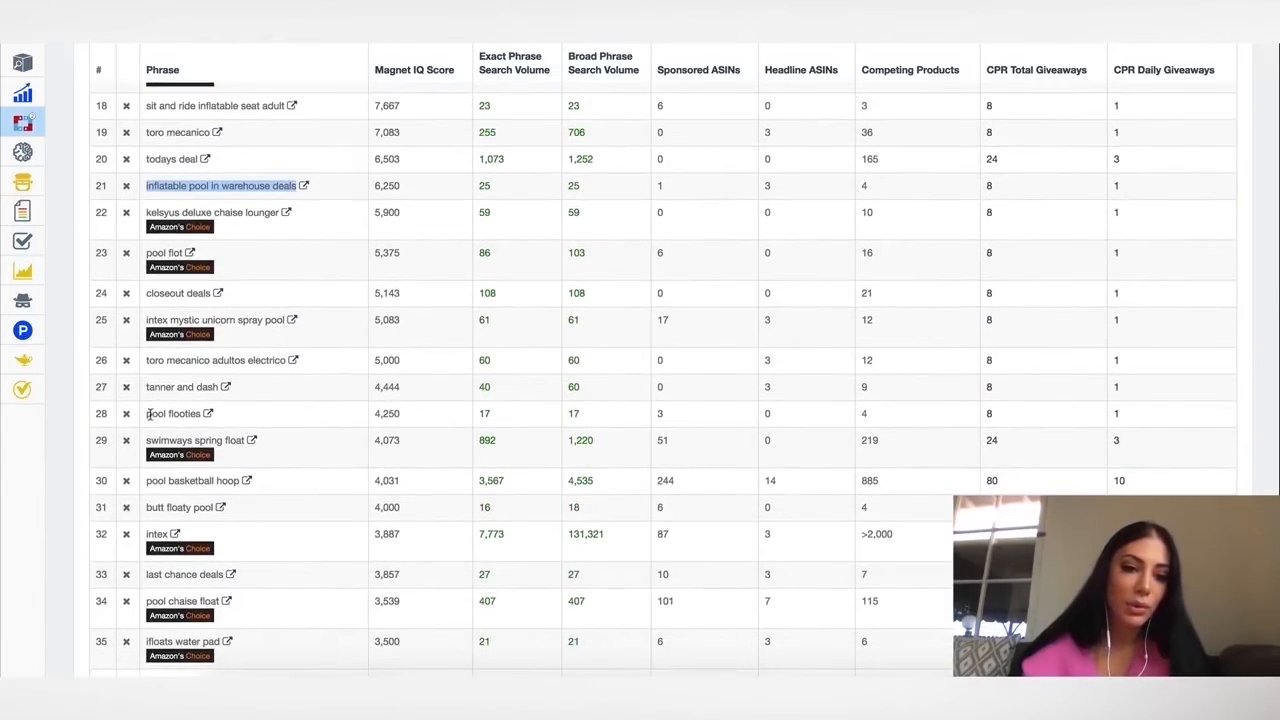
left_click_drag(147, 413, 212, 413)
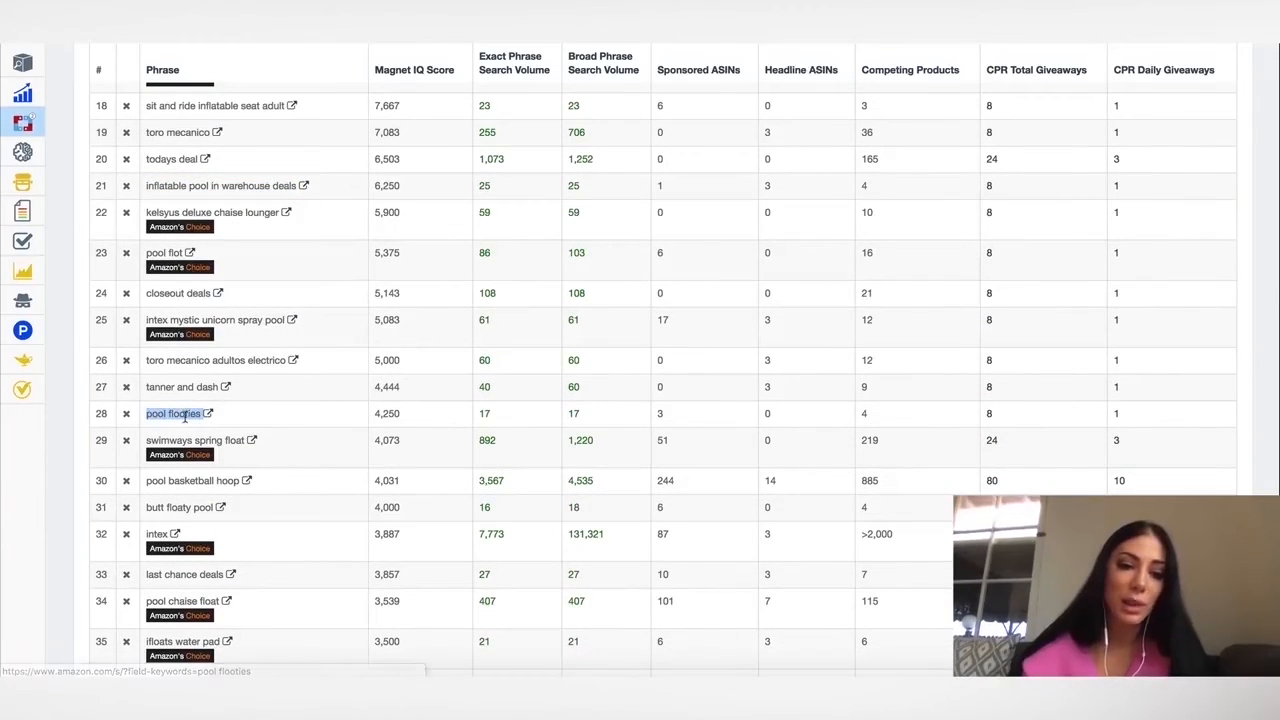
scroll(180, 420, "down", 1)
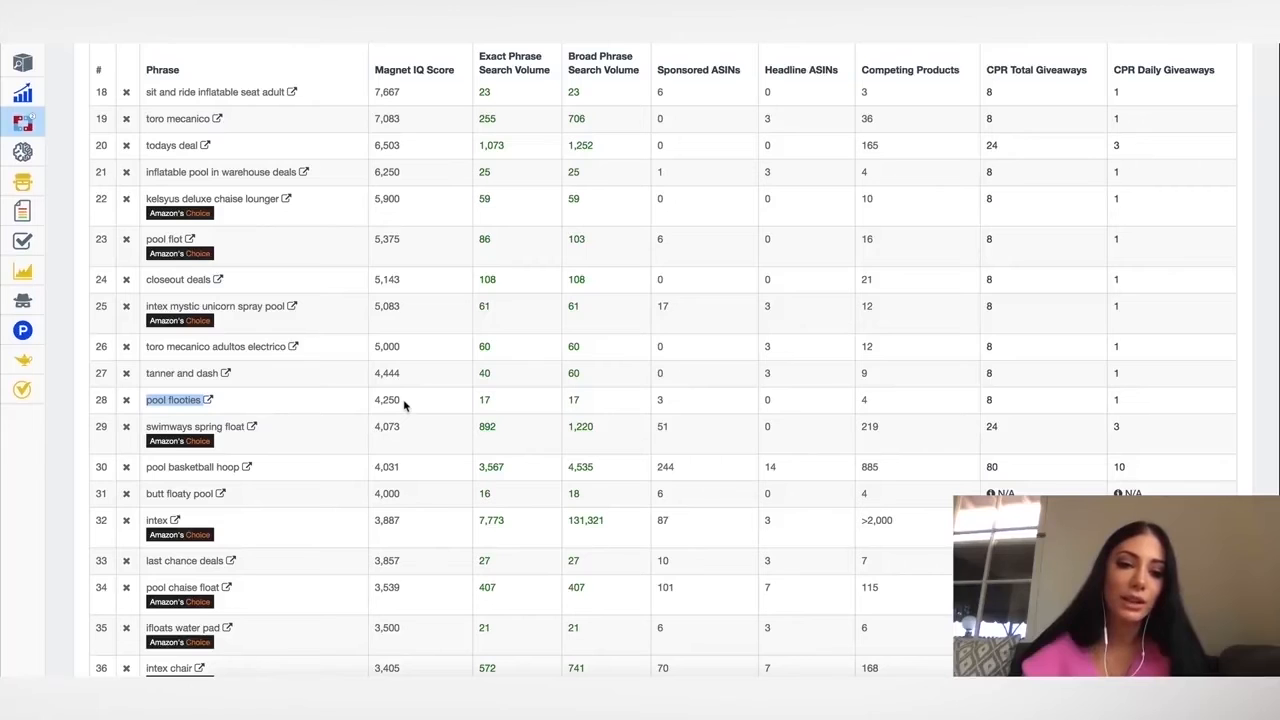
left_click_drag(146, 466, 234, 466)
- Sort the pool float keyword phrases by exact search volume from high to low and review the leading phrases
scroll(234, 466, "up", 10)
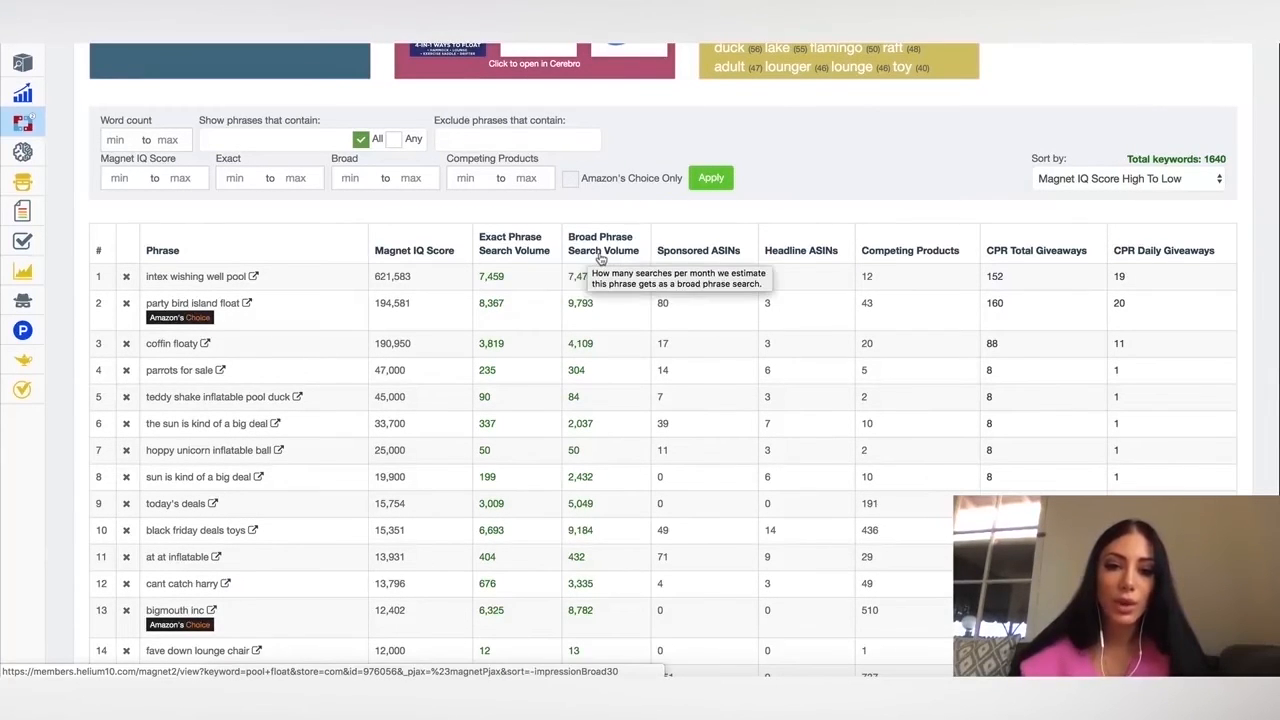
scroll(600, 258, "up", 1)
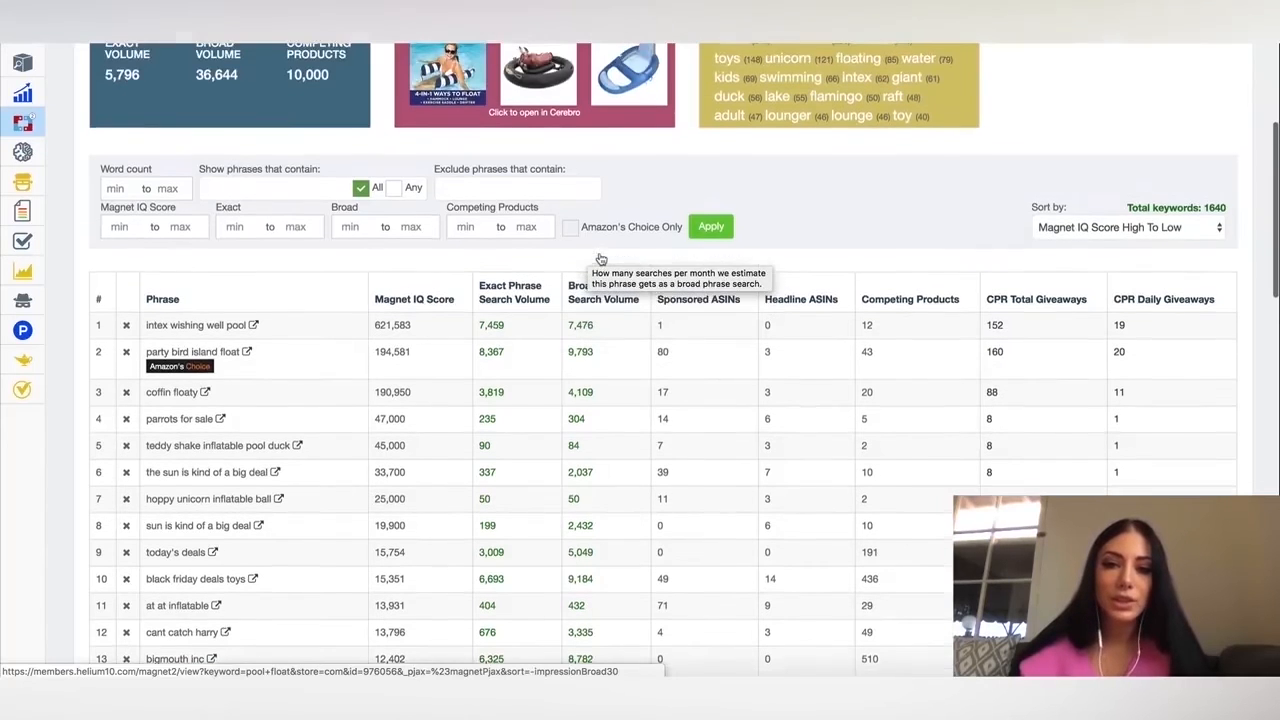
left_click(533, 290)
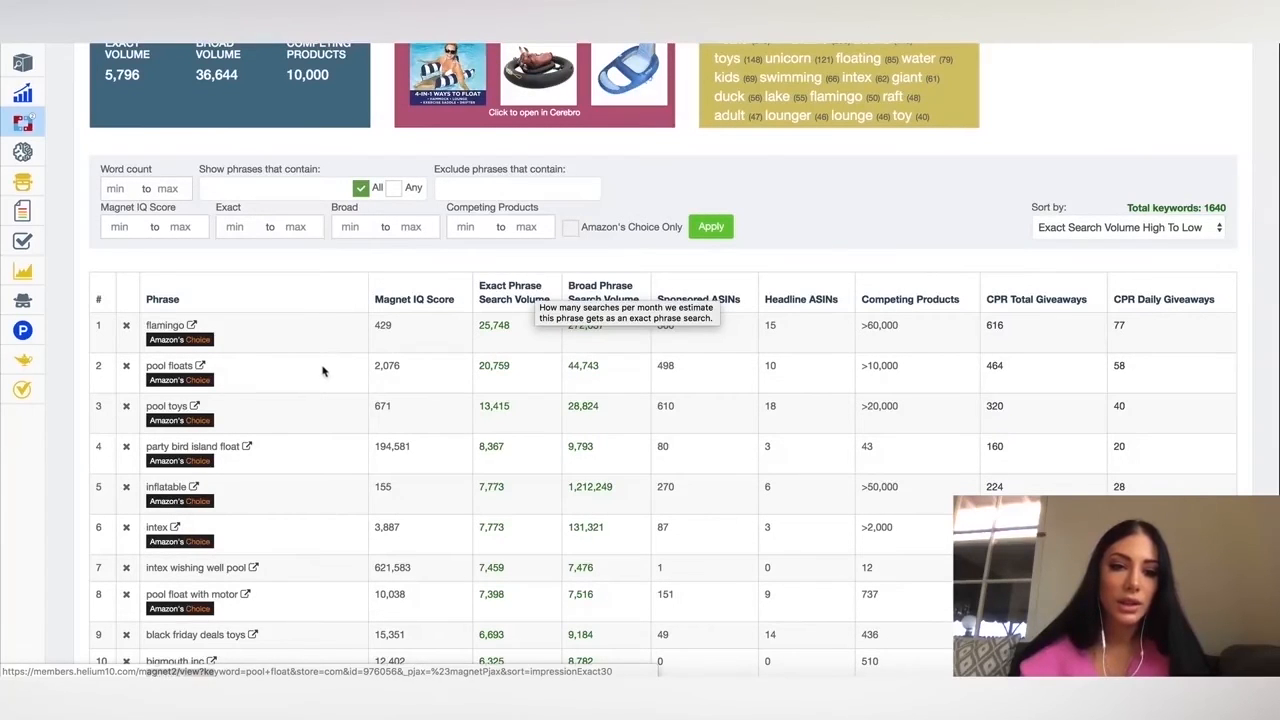
scroll(507, 330, "down", 1)
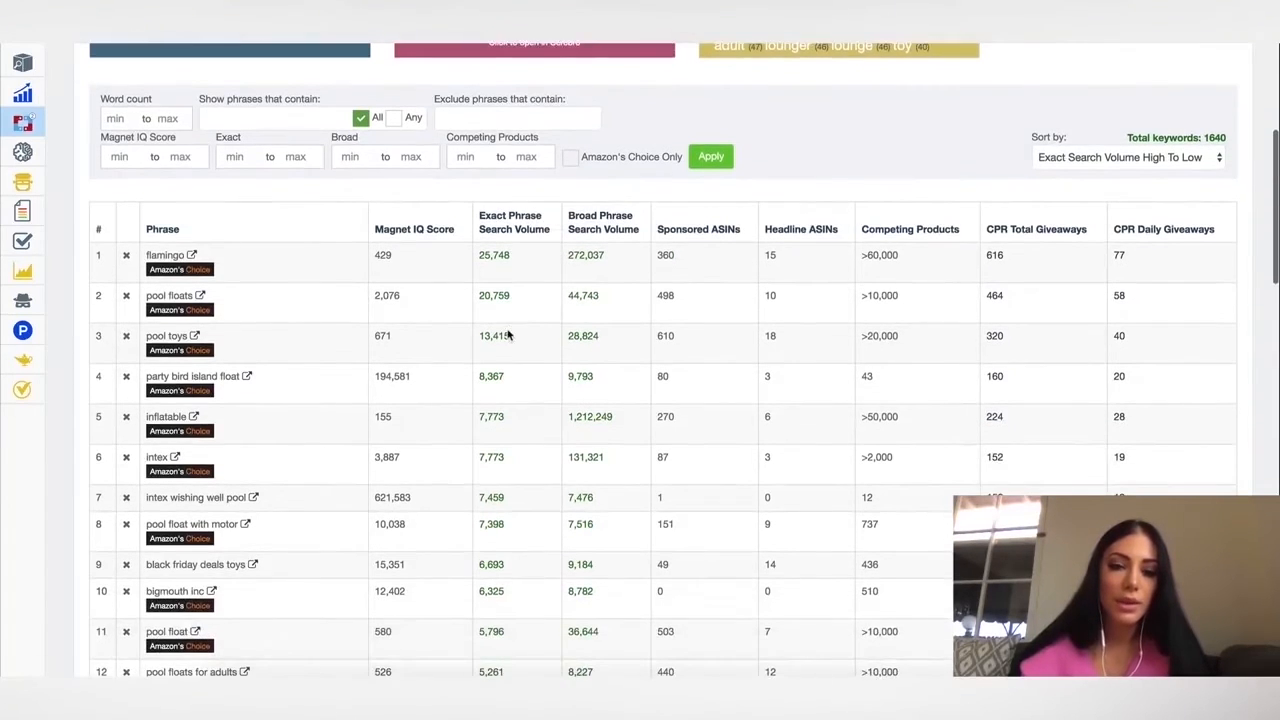
scroll(509, 334, "up", 3)
- Look over the Helium 10 Tools overview page, including the description of the Cerebro reverse ASIN lookup
scroll(508, 335, "up", 1)
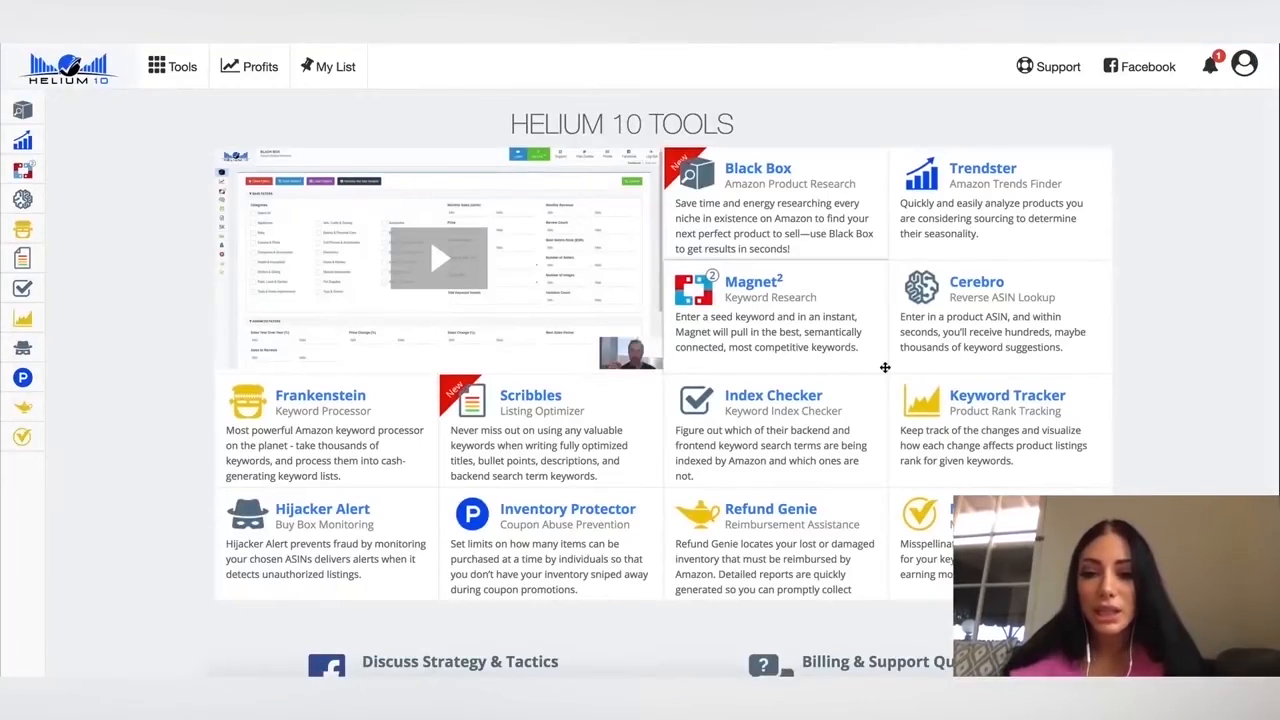
scroll(727, 254, "down", 1)
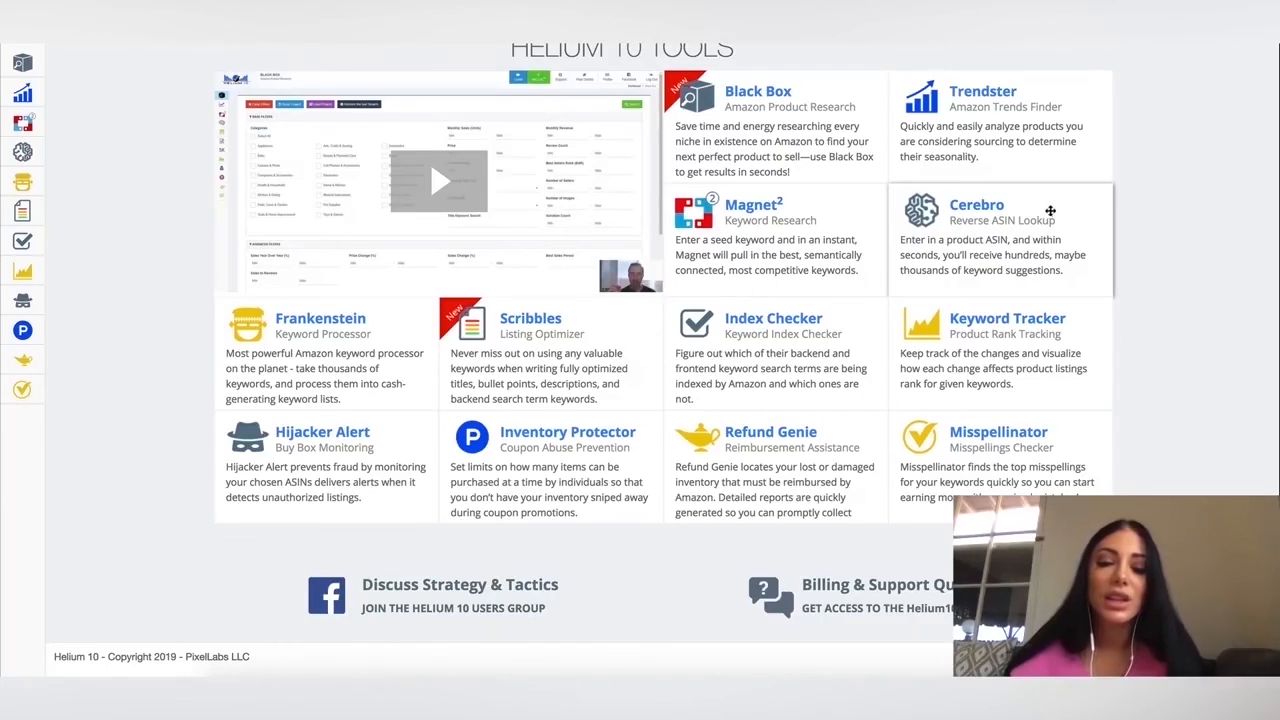
scroll(560, 440, "up", 2)
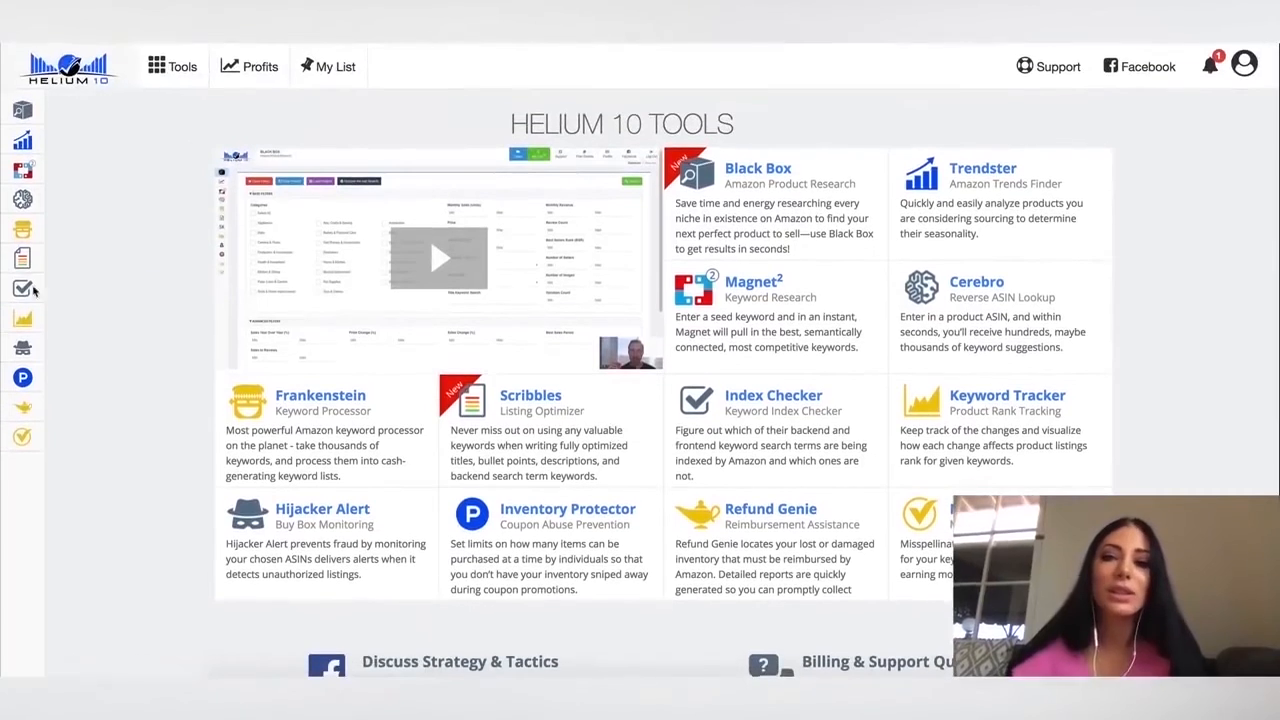